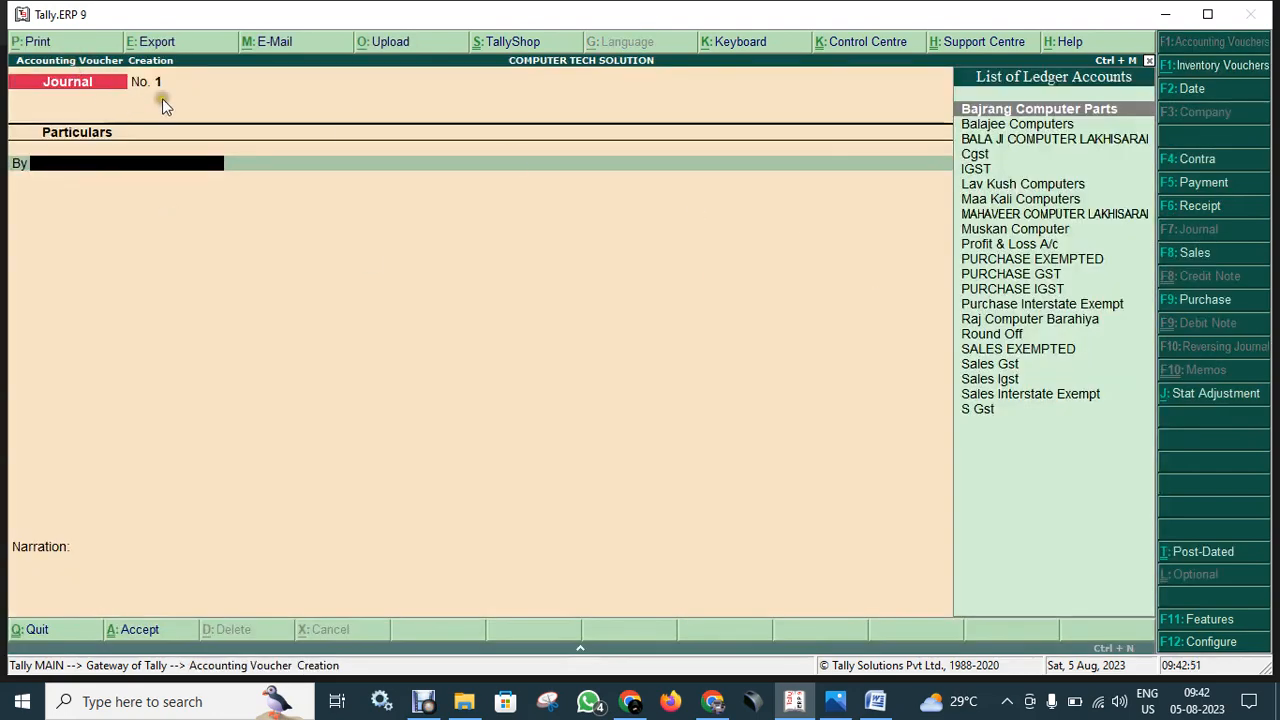
{"action": "left_click", "coordinate": [1196, 252]}
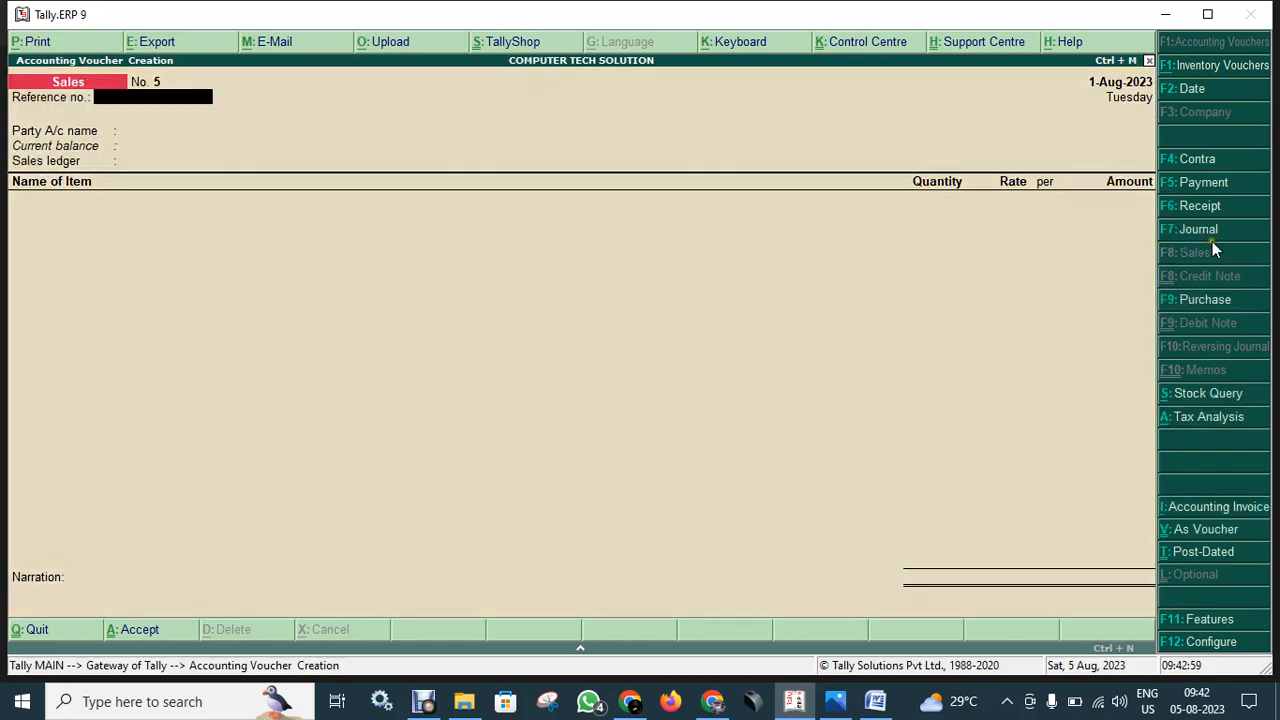
{"action": "left_click", "coordinate": [1212, 241]}
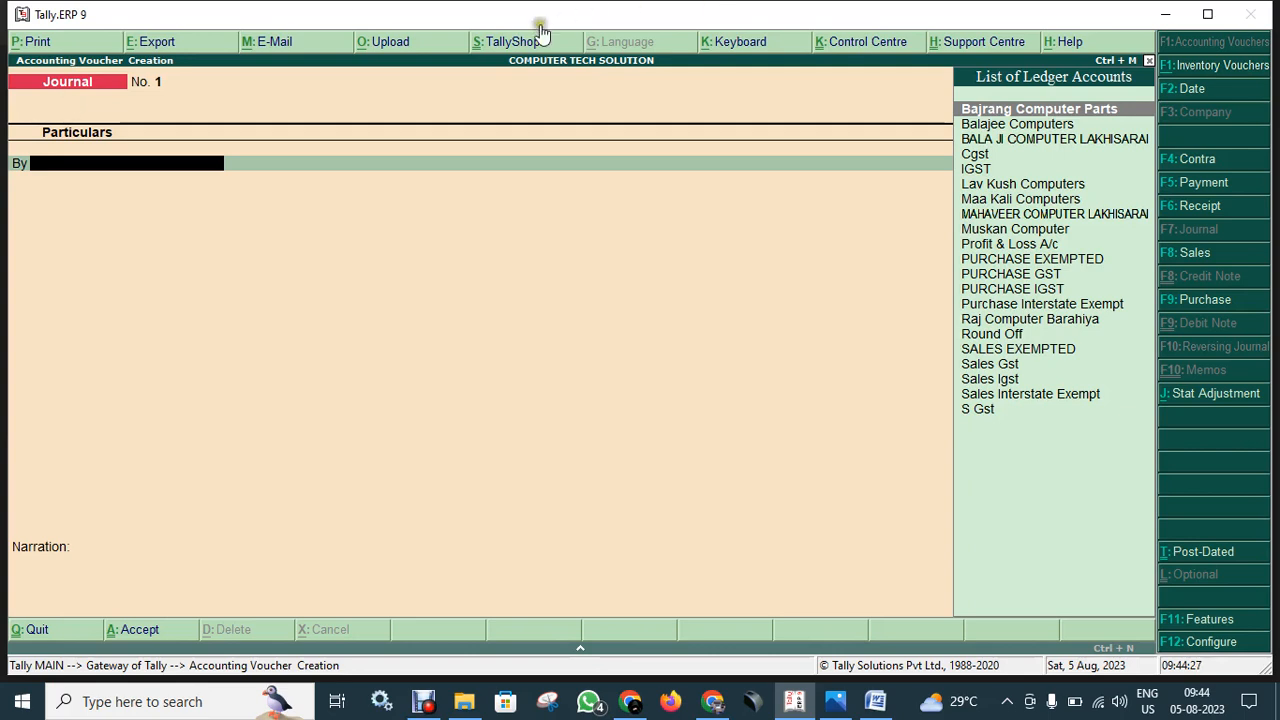
{"action": "left_click", "coordinate": [520, 61]}
{"action": "left_click", "coordinate": [649, 261]}
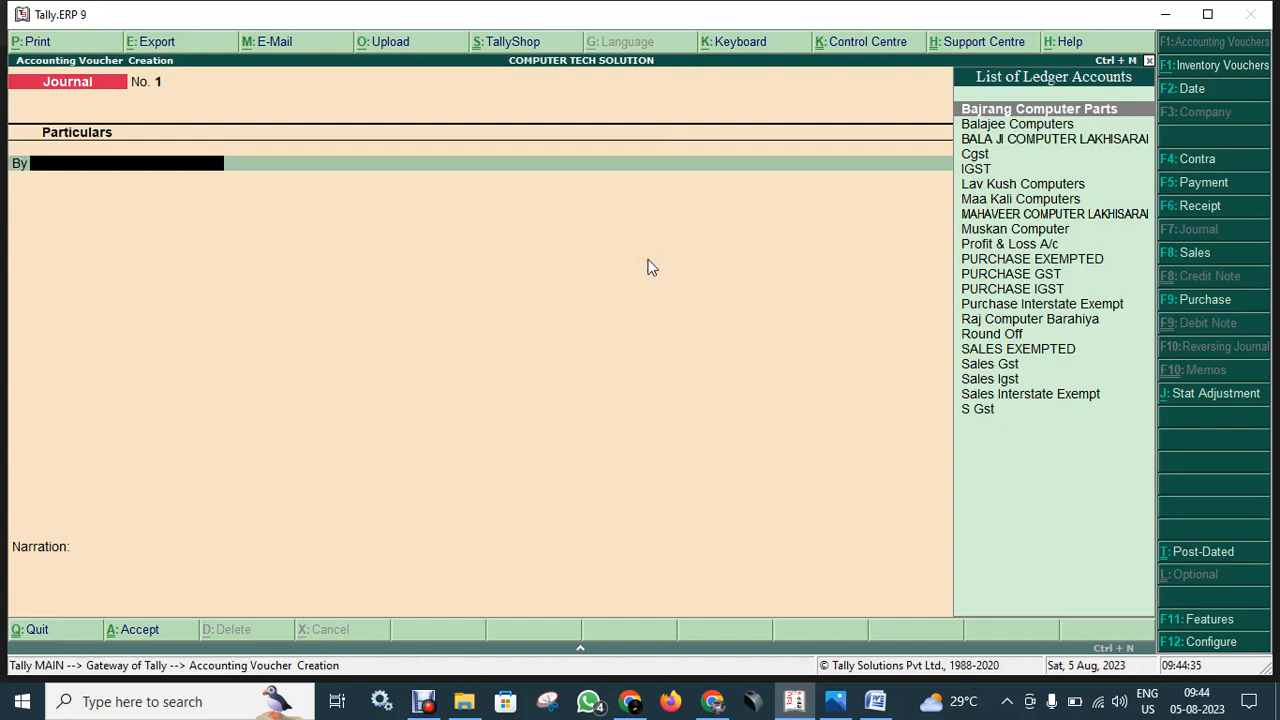
{"action": "left_click", "coordinate": [643, 255]}
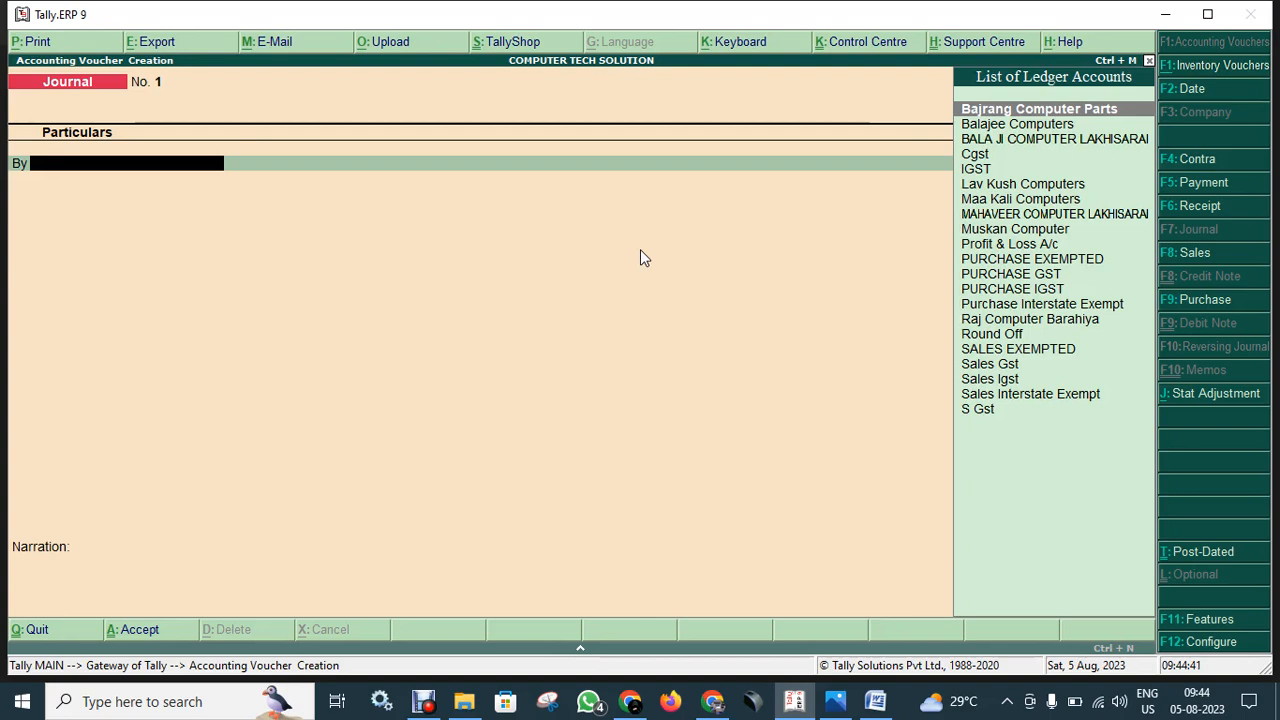
{"action": "left_click", "coordinate": [639, 250]}
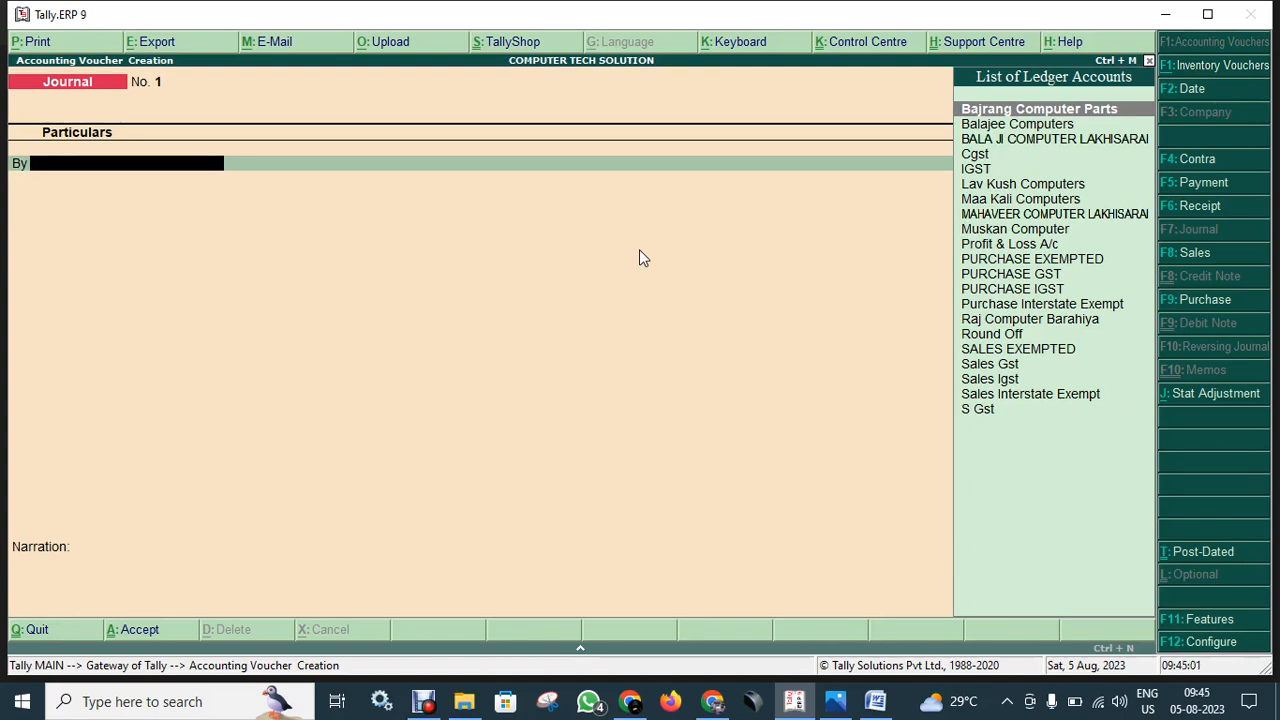
Leave the journal voucher and open the list of ledgers for altering a single ledger under Accounts Info.
{"action": "key", "text": "Escape"}
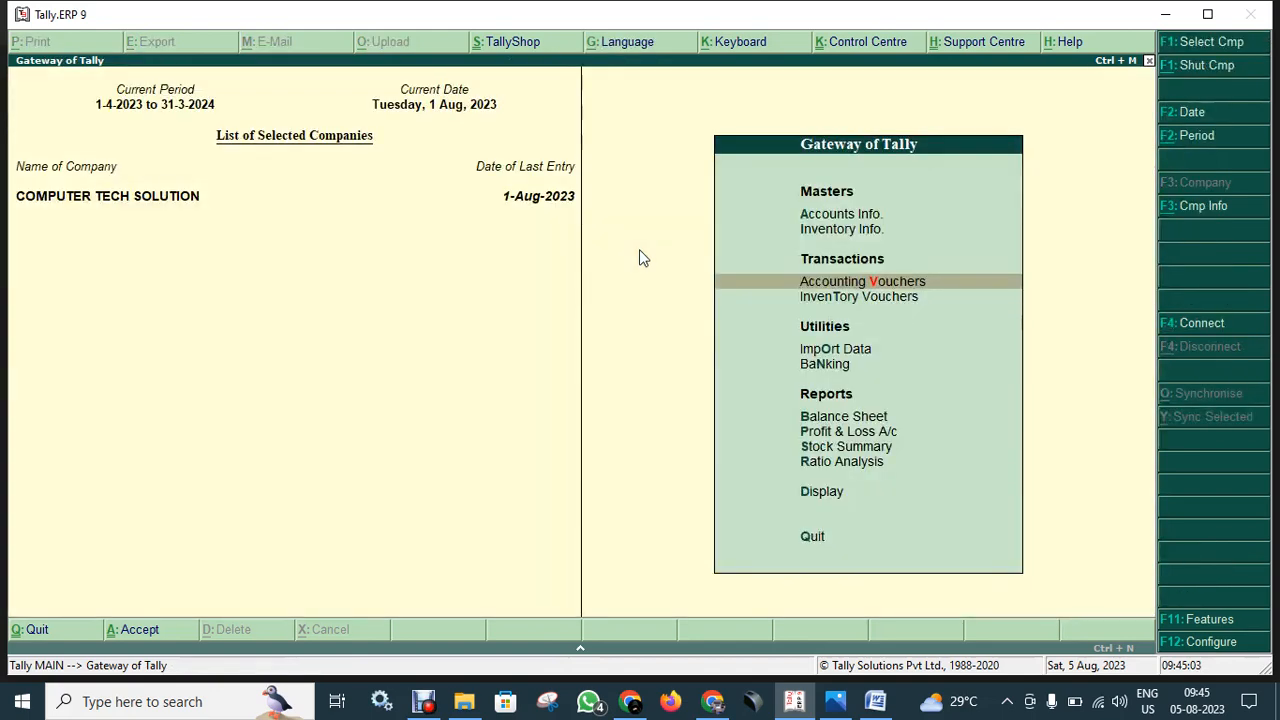
{"action": "key", "text": "Escape"}
{"action": "key", "text": "Escape"}
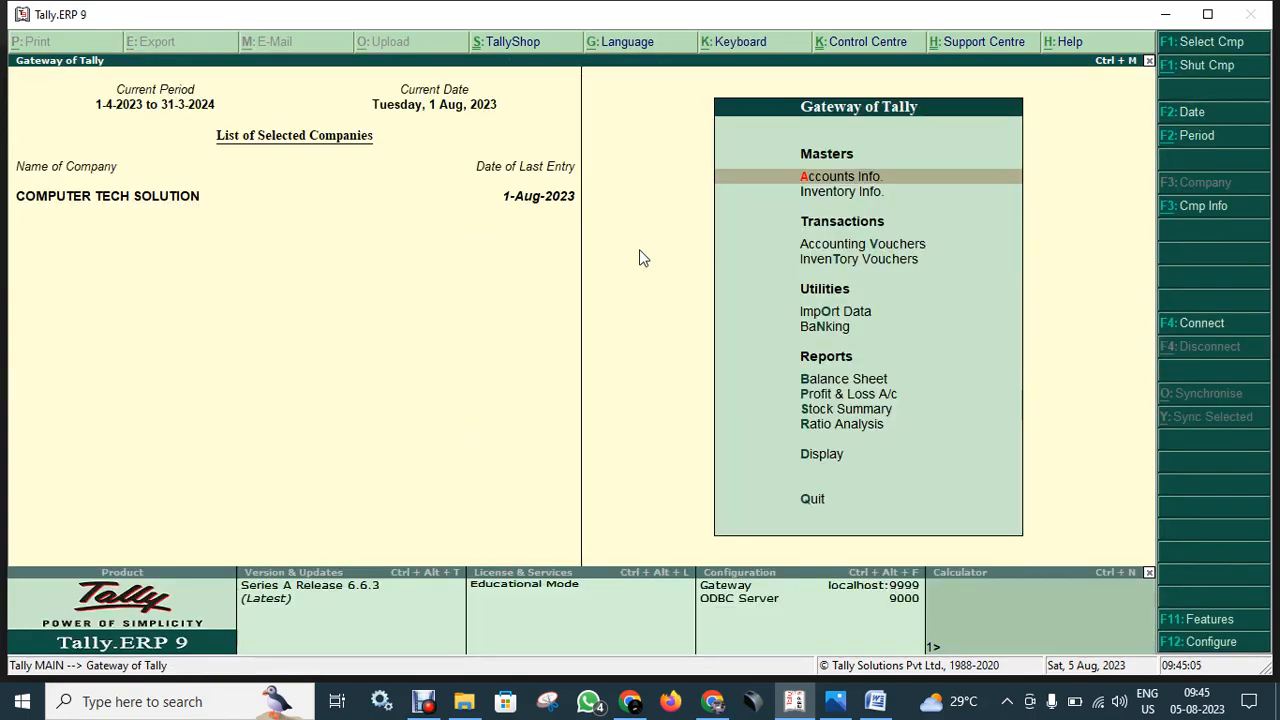
{"action": "key", "text": "Down"}
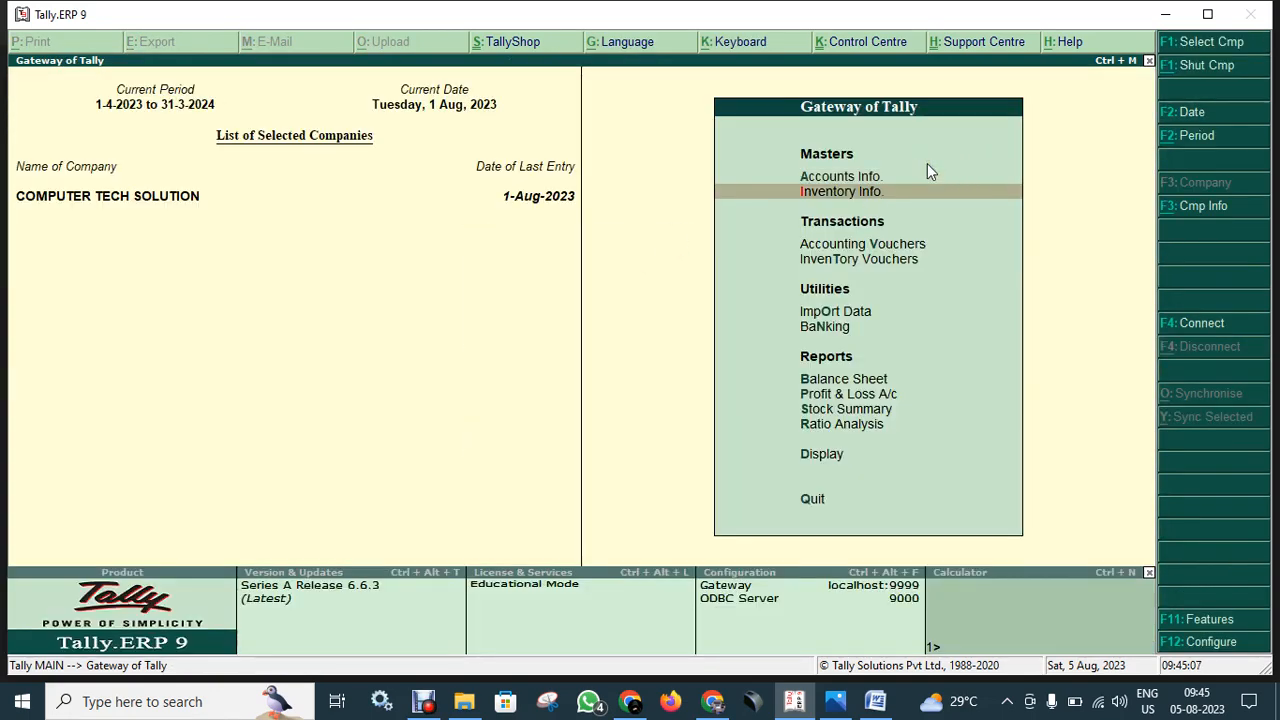
{"action": "left_click", "coordinate": [873, 178]}
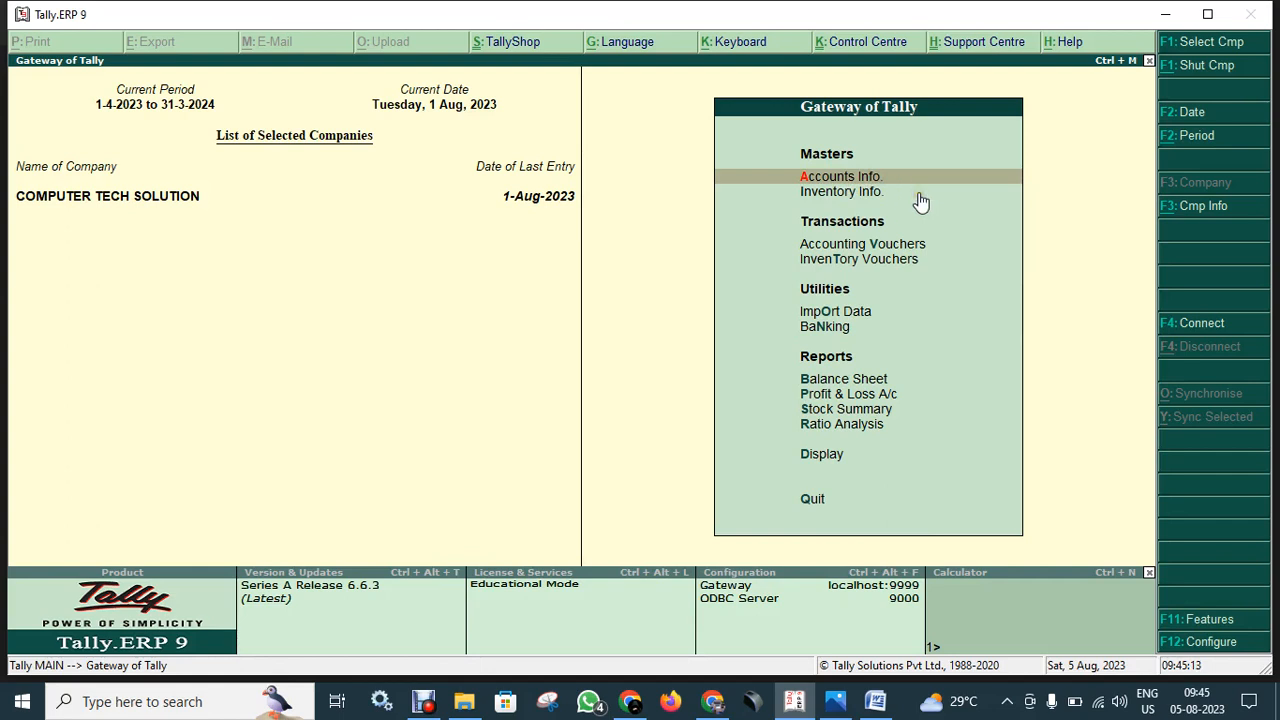
{"action": "key", "text": "Return"}
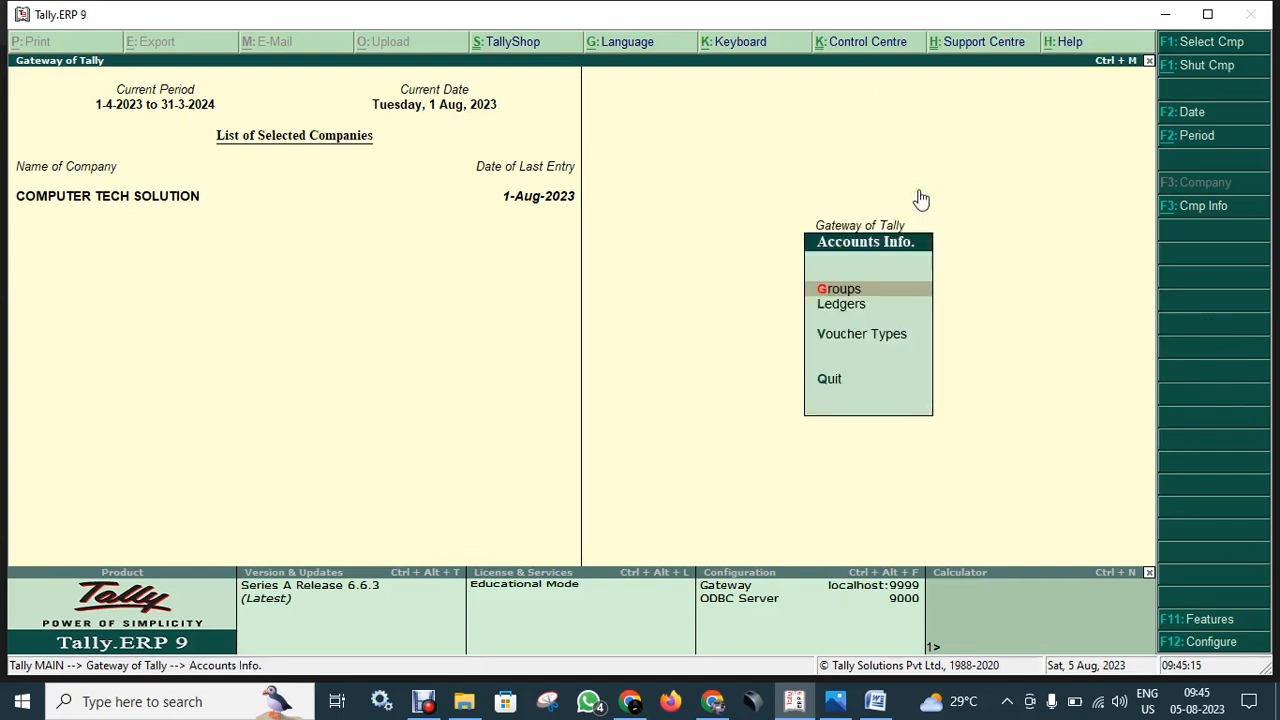
{"action": "key", "text": "Down"}
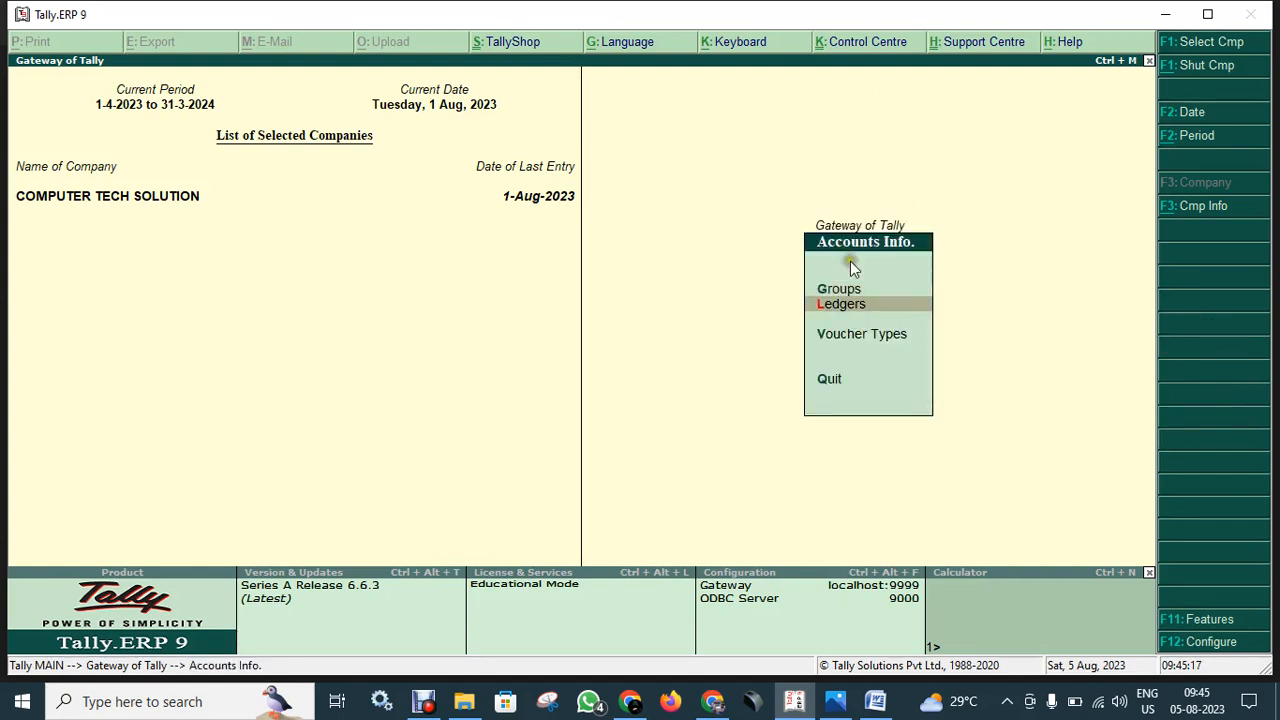
{"action": "left_click", "coordinate": [872, 316]}
{"action": "key", "text": "Down"}
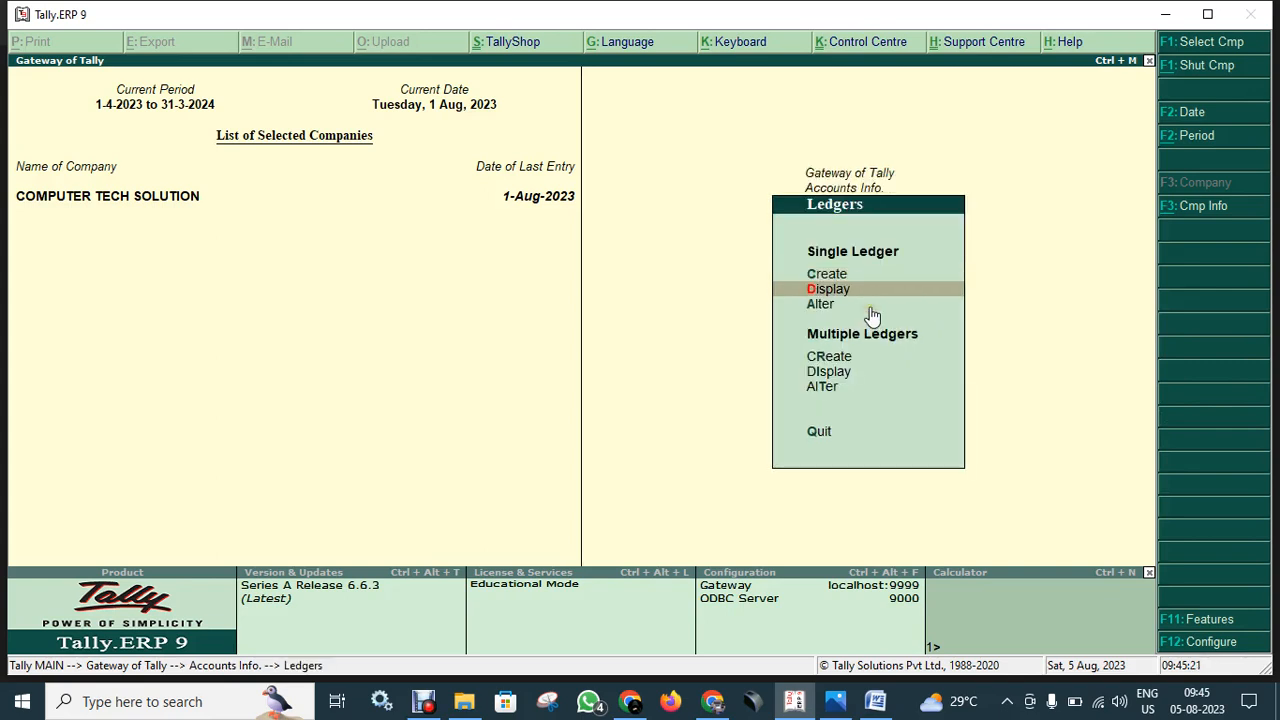
{"action": "key", "text": "Down"}
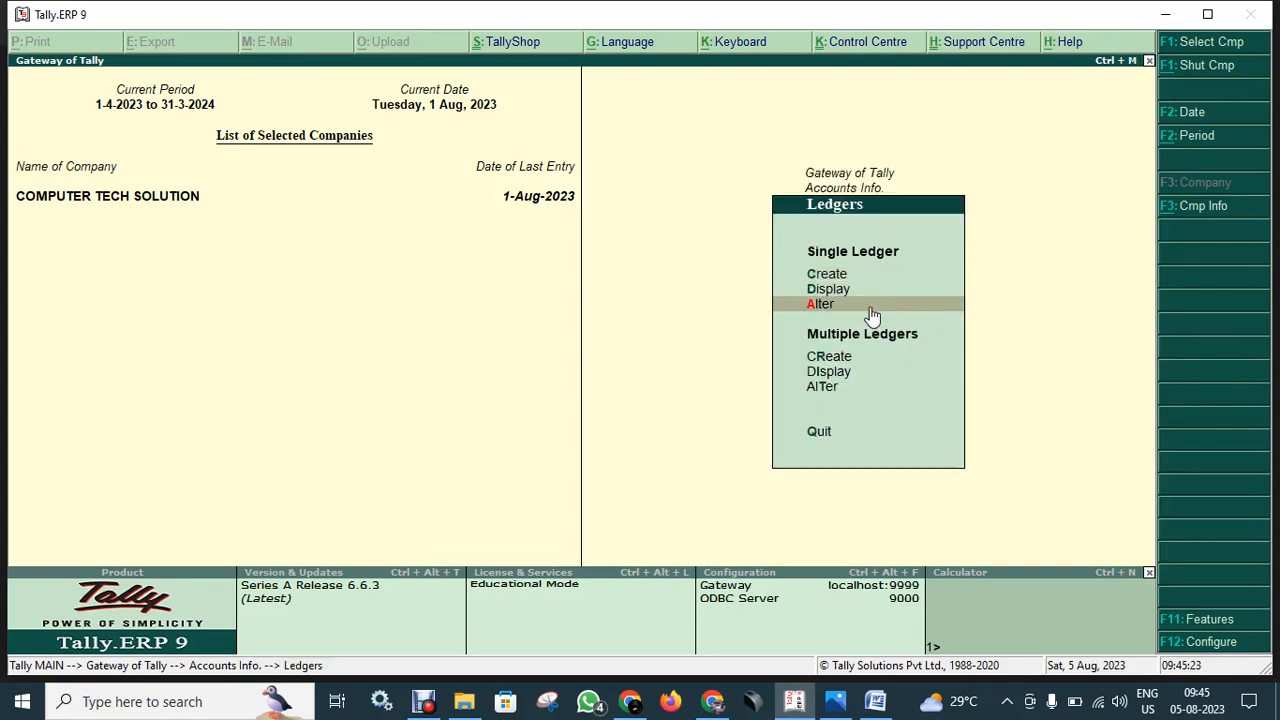
{"action": "key", "text": "Return"}
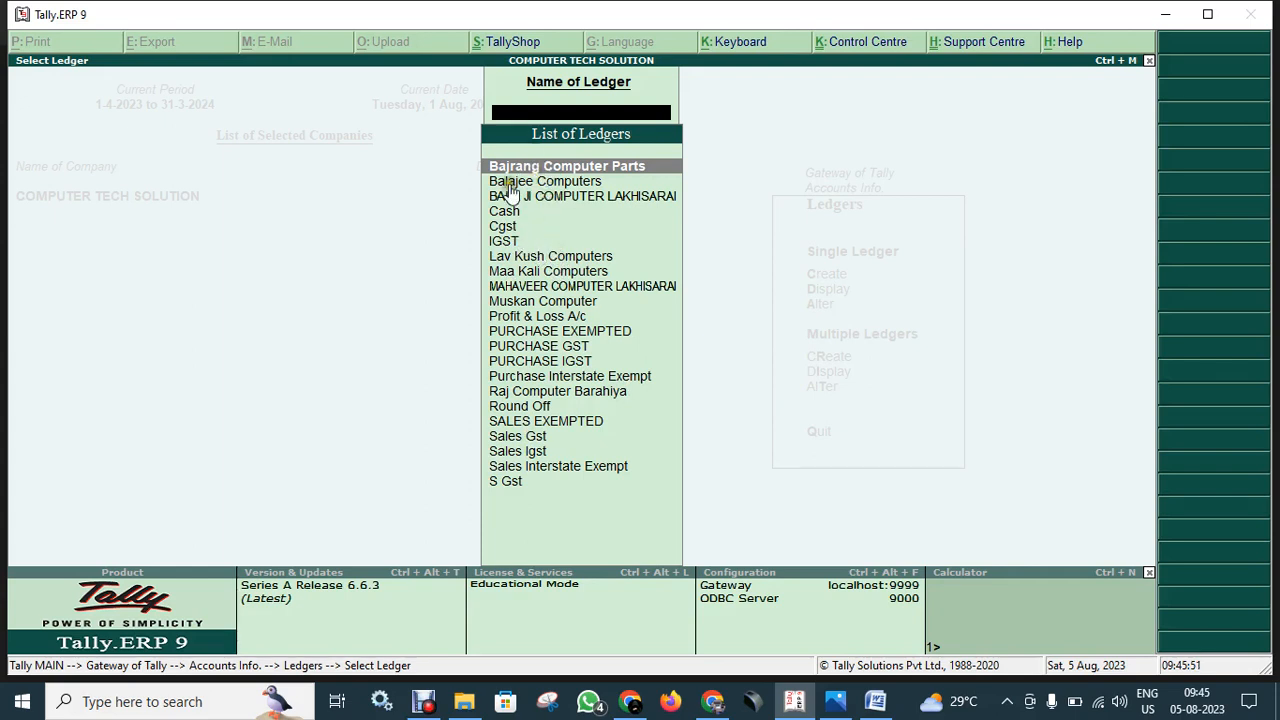
Open the Cash ledger for alteration.
{"action": "key", "text": "Down"}
{"action": "key", "text": "Down"}
{"action": "key", "text": "Down"}
{"action": "key", "text": "Down"}
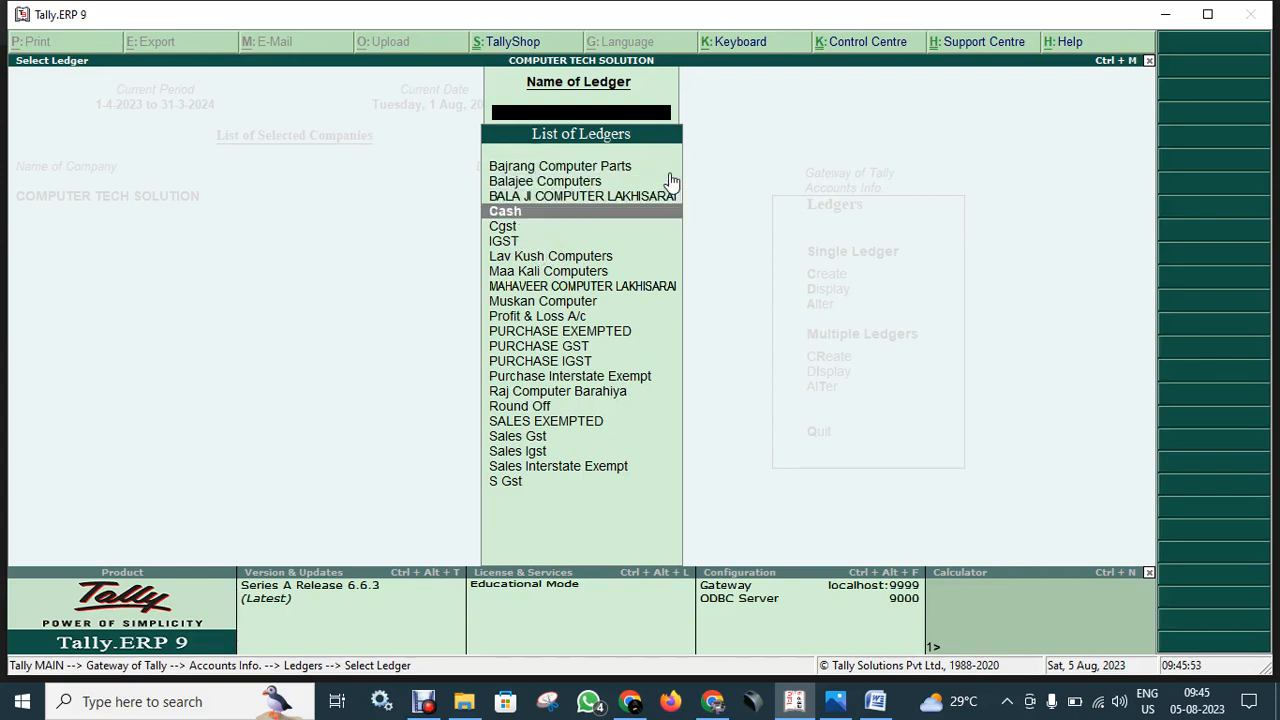
{"action": "key", "text": "Up"}
{"action": "key", "text": "Return"}
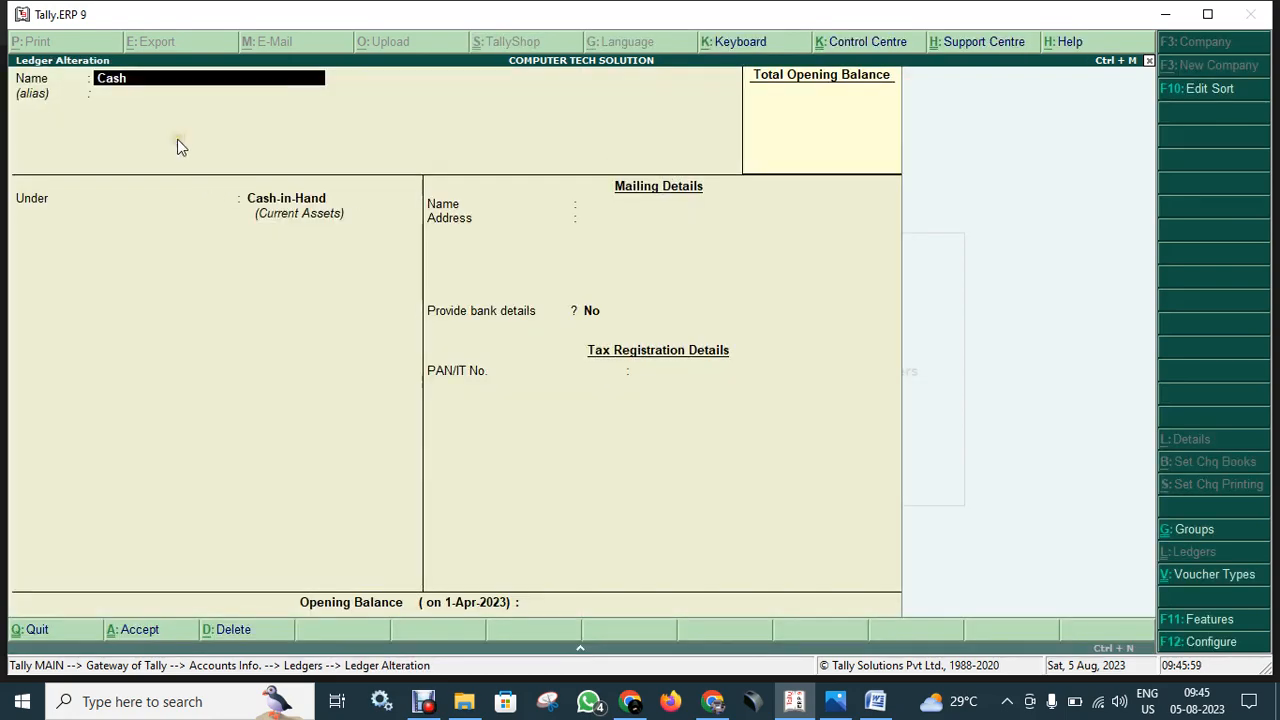
Set the Cash ledger's opening balance to 5,00,000.00 Dr, keep it under Cash-in-Hand, save it and return to the Gateway of Tally.
{"action": "key", "text": "Return"}
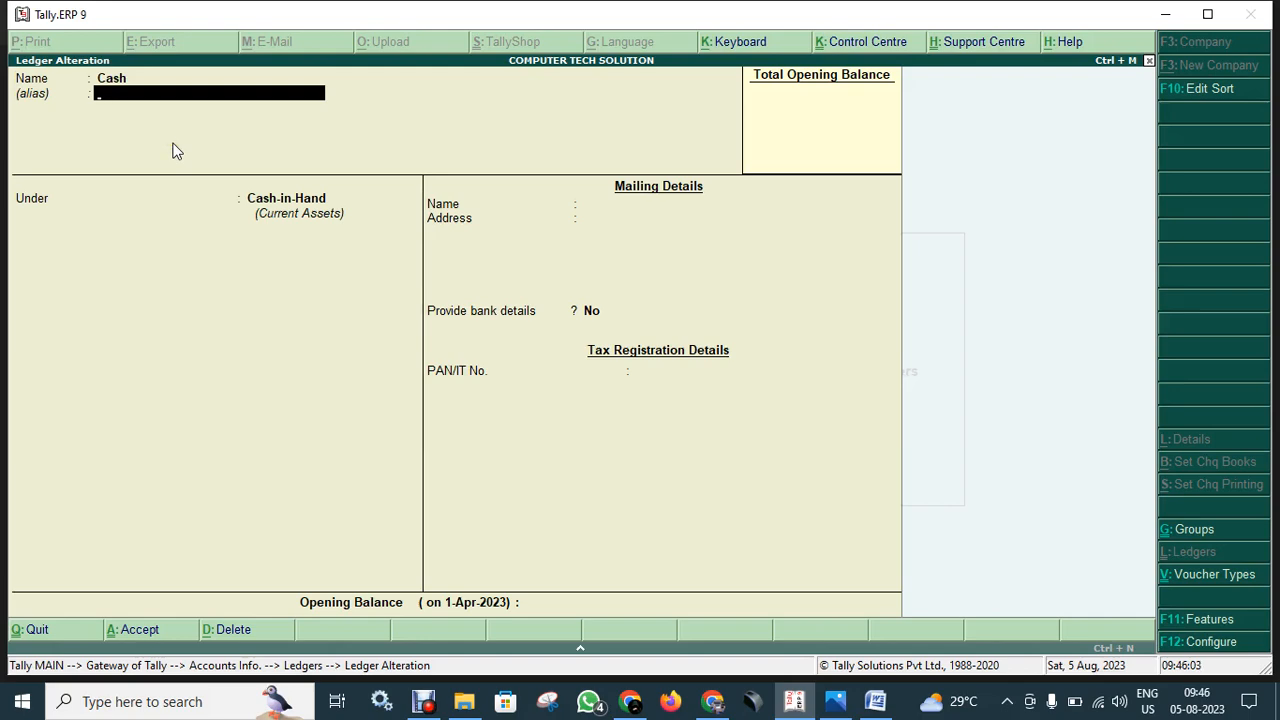
{"action": "key", "text": "Return"}
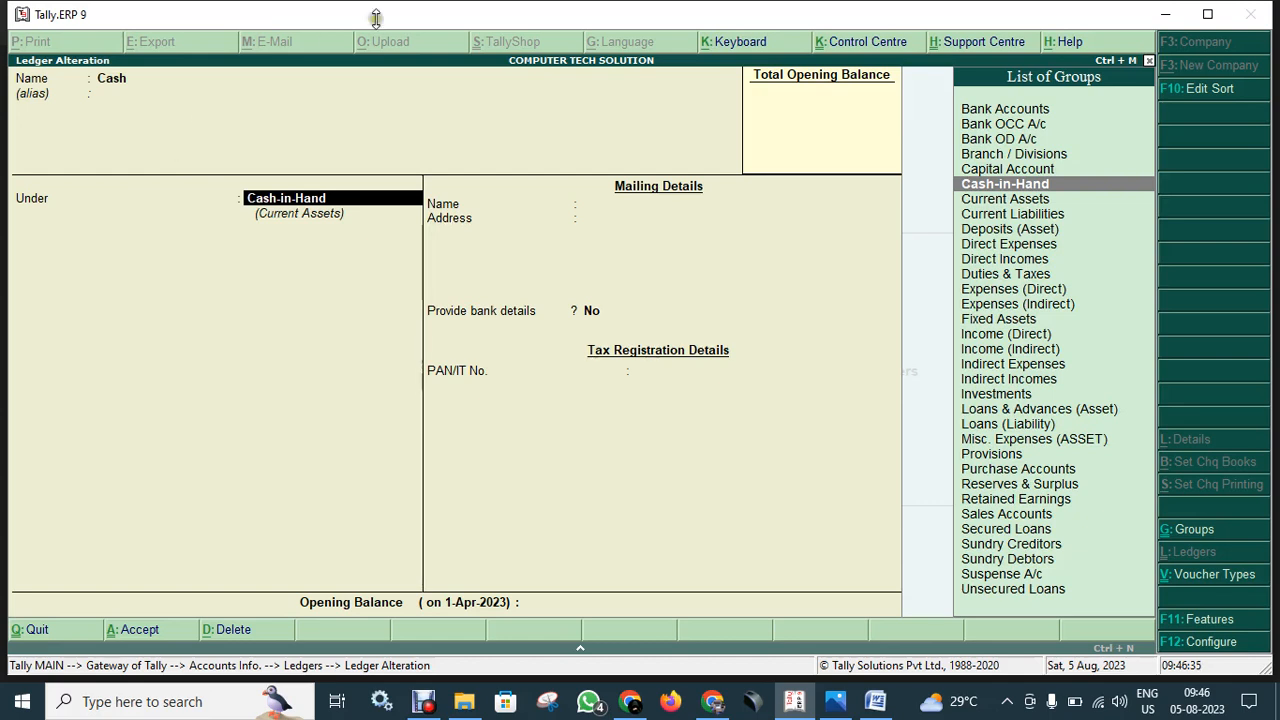
{"action": "mouse_move", "coordinate": [762, 83]}
{"action": "left_mouse_down"}
{"action": "mouse_move", "coordinate": [916, 84]}
{"action": "mouse_move", "coordinate": [911, 180]}
{"action": "mouse_move", "coordinate": [697, 189]}
{"action": "mouse_move", "coordinate": [766, 75]}
{"action": "mouse_move", "coordinate": [904, 76]}
{"action": "left_mouse_up"}
{"action": "key", "text": "Return"}
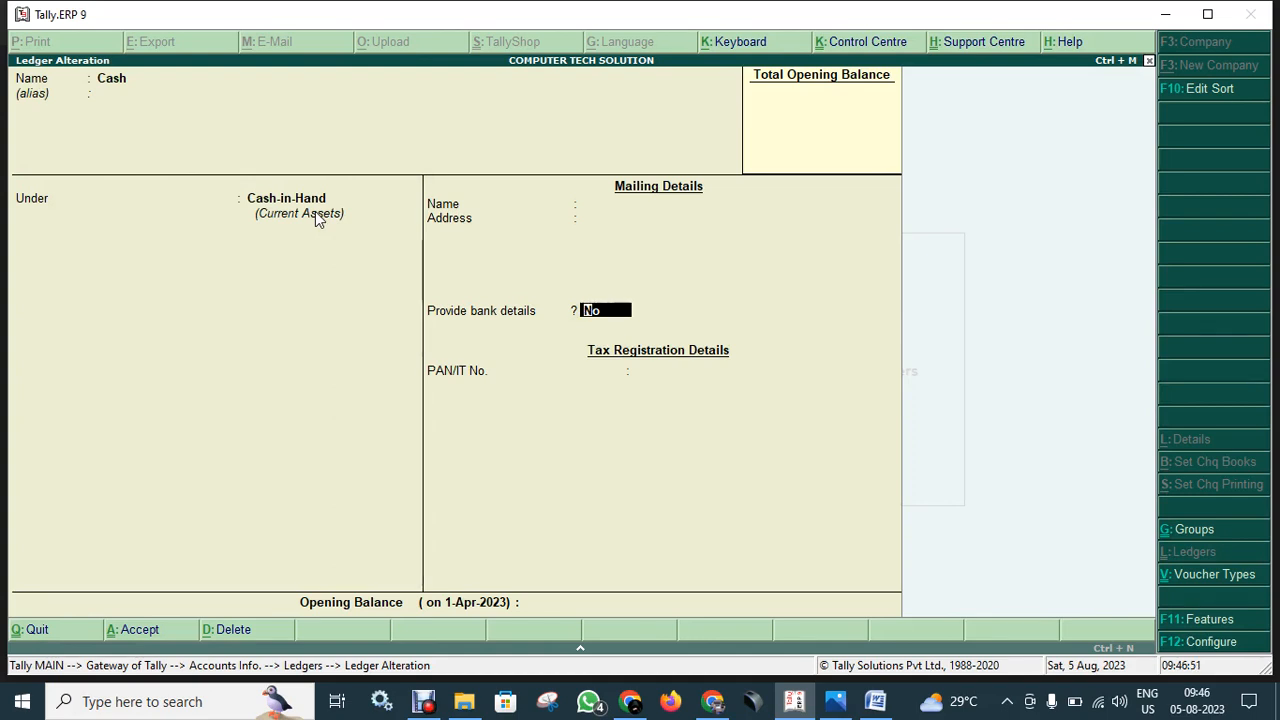
{"action": "key", "text": "Return"}
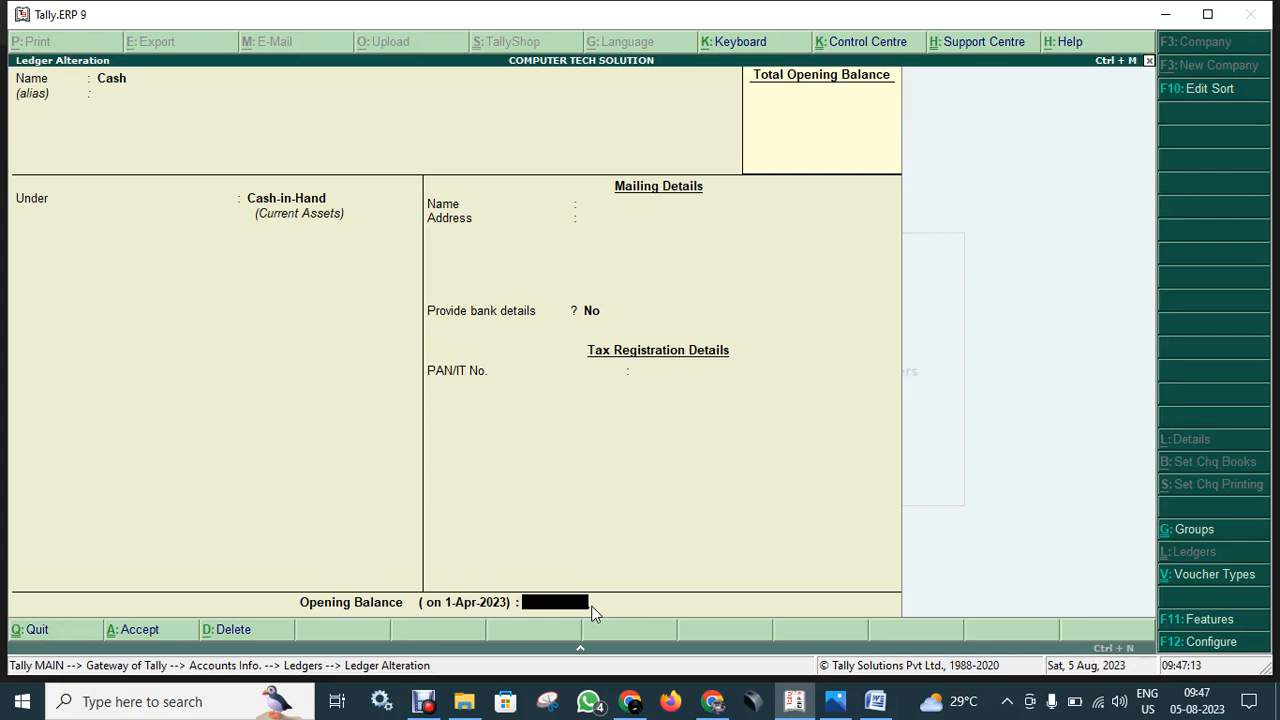
{"action": "type", "text": "00000"}
{"action": "key", "text": "Return"}
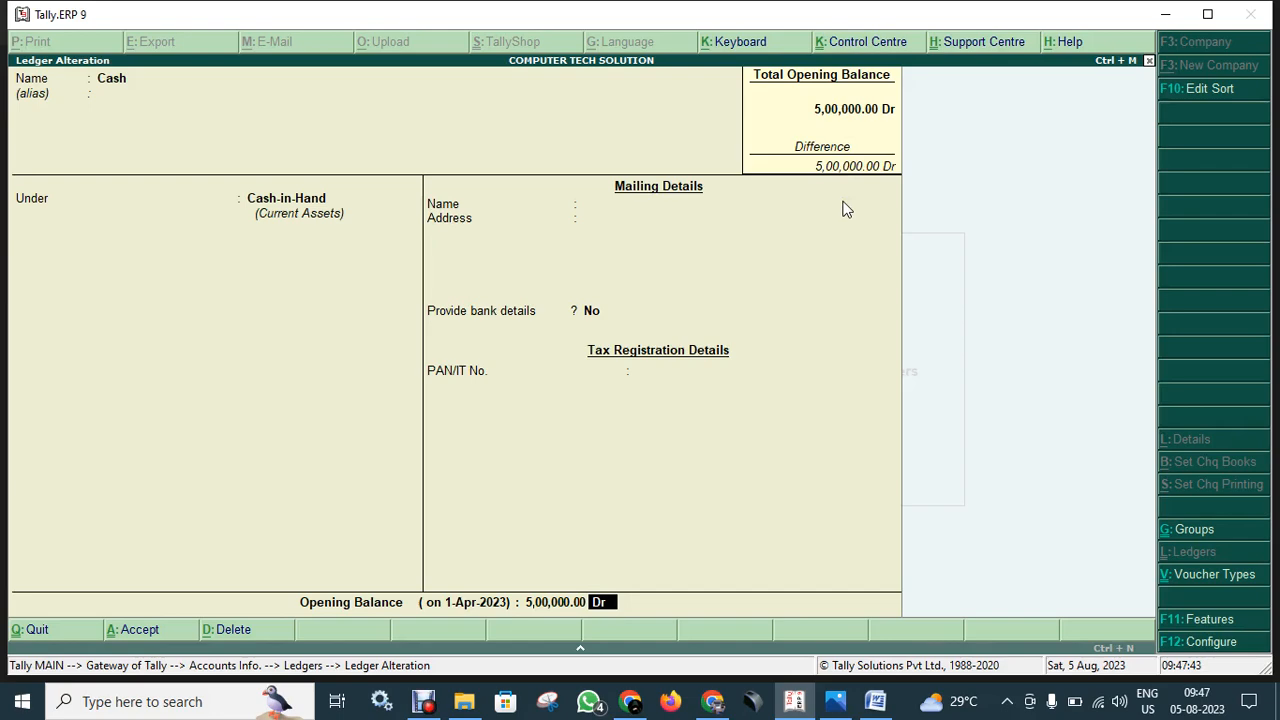
{"action": "key", "text": "Return"}
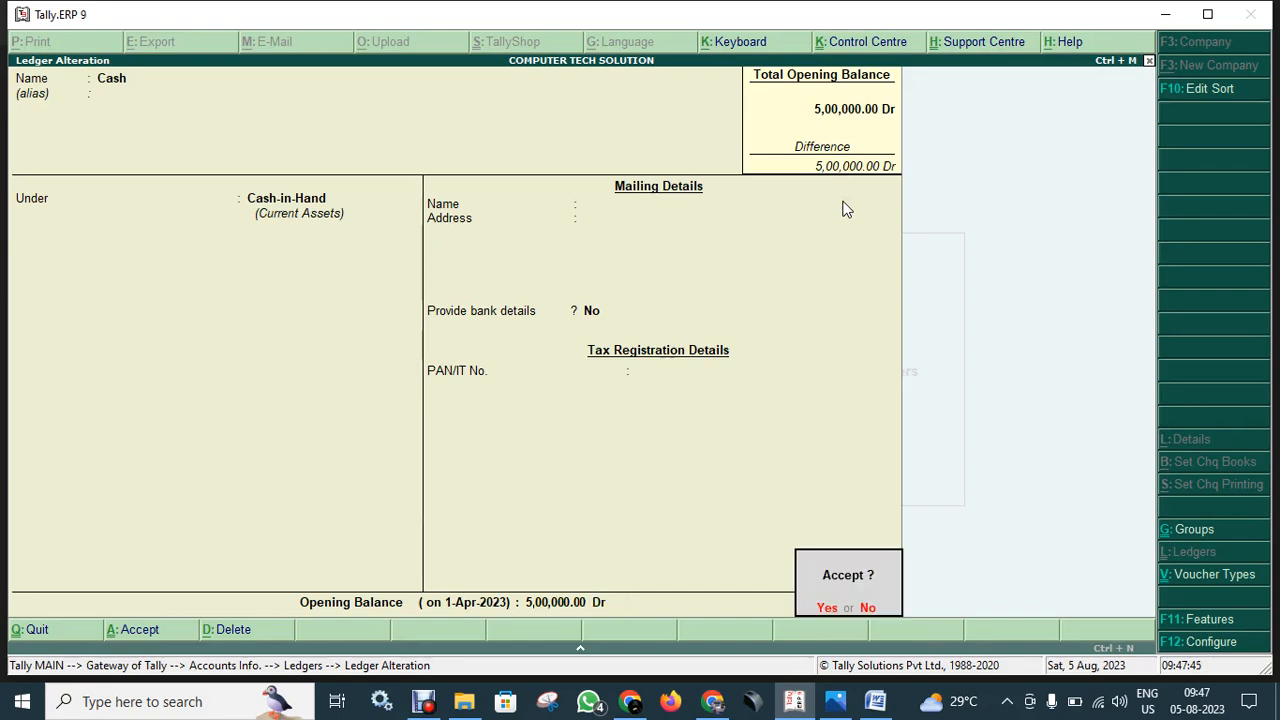
{"action": "key", "text": "Return"}
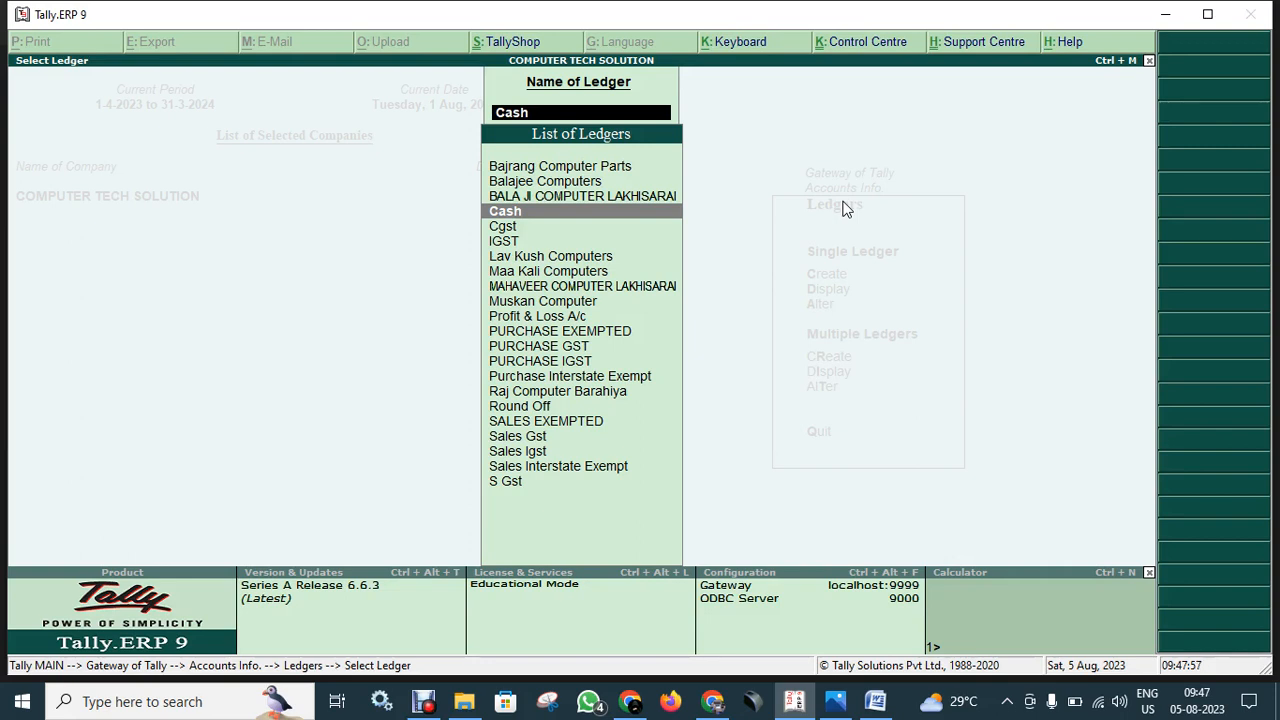
{"action": "key", "text": "Escape"}
{"action": "key", "text": "Escape"}
{"action": "key", "text": "Escape"}
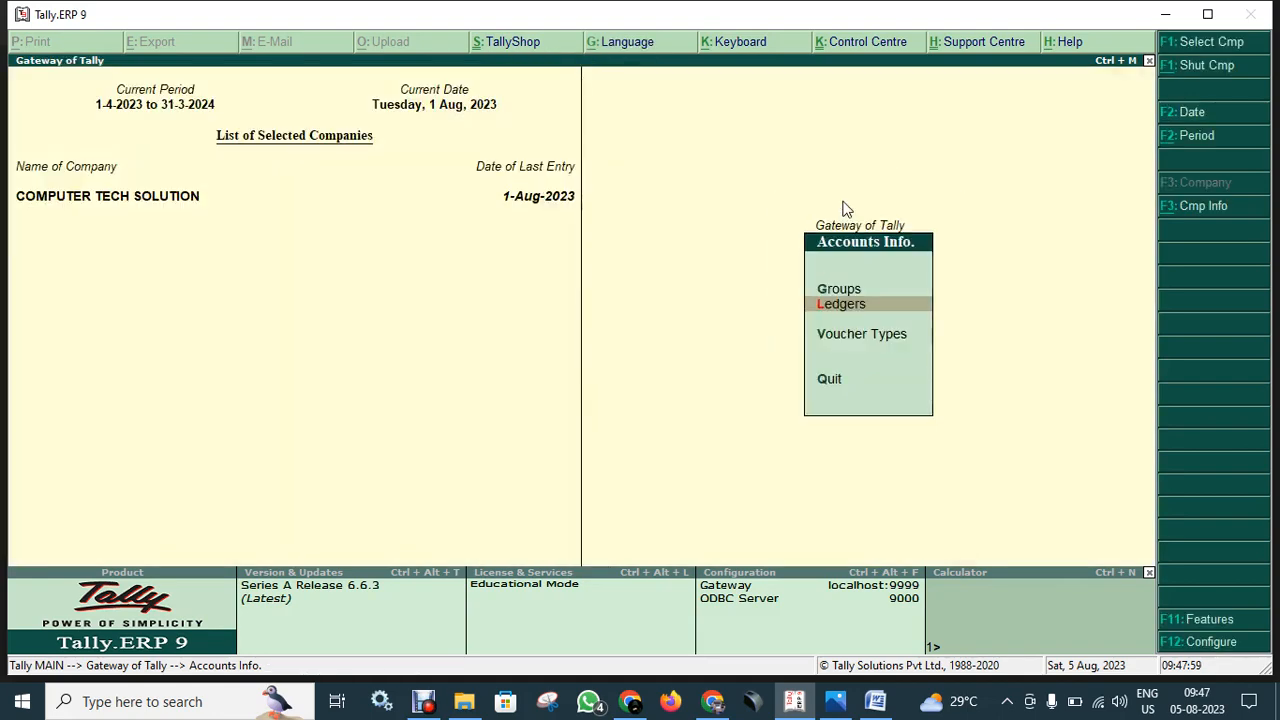
{"action": "key", "text": "Escape"}
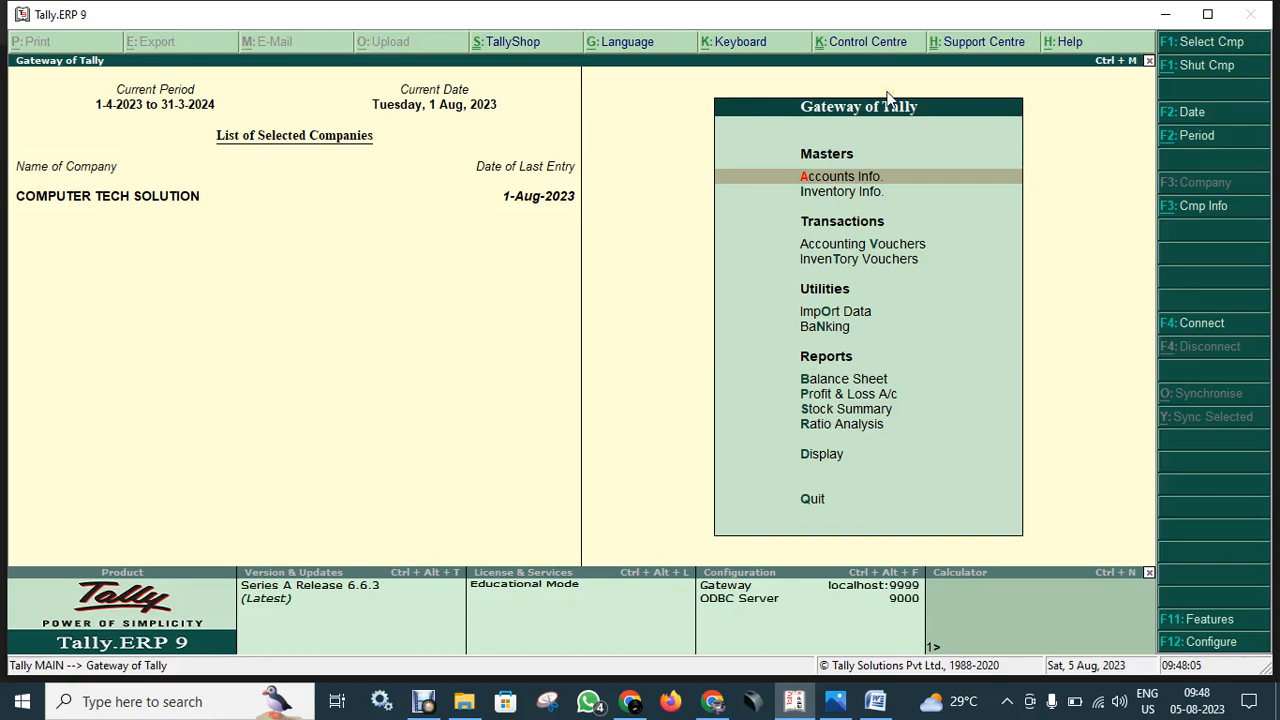
Open the Day Book report from the Gateway's Display options.
{"action": "key", "text": "Down"}
{"action": "key", "text": "Down"}
{"action": "key", "text": "Down"}
{"action": "key", "text": "Down"}
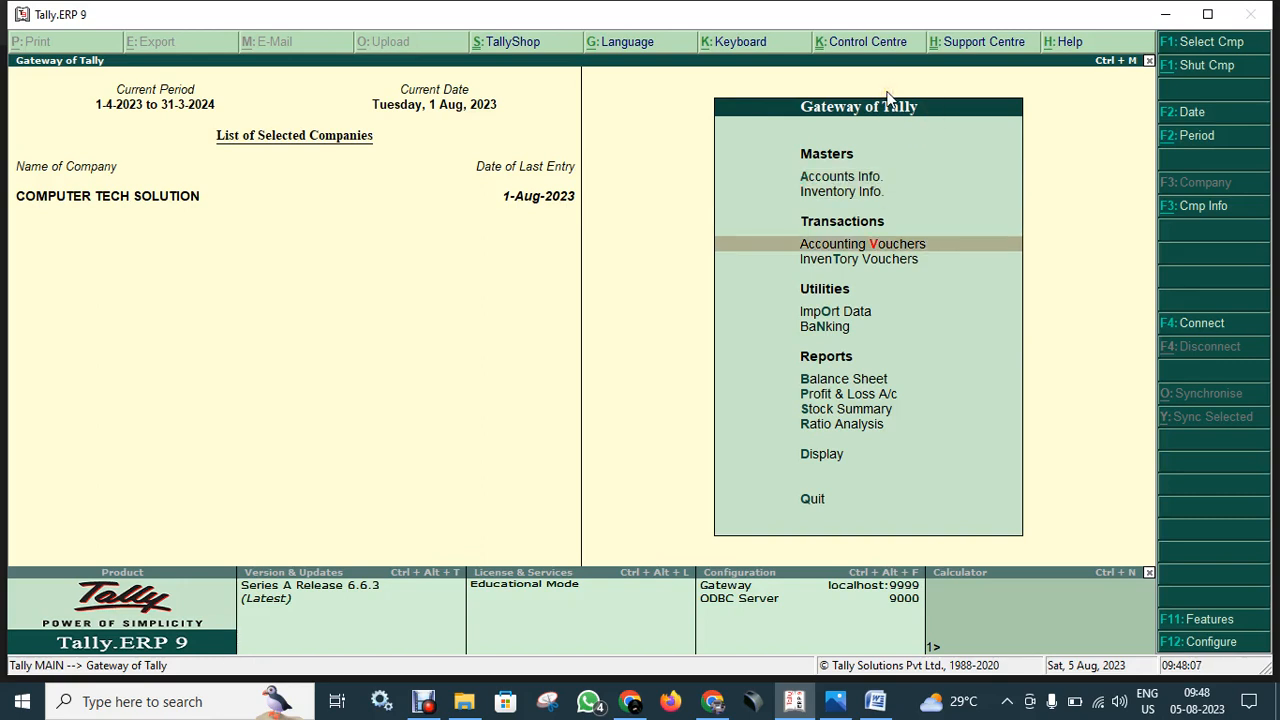
{"action": "key", "text": "Down"}
{"action": "key", "text": "Down"}
{"action": "key", "text": "Down"}
{"action": "key", "text": "Down"}
{"action": "key", "text": "Down"}
{"action": "key", "text": "Down"}
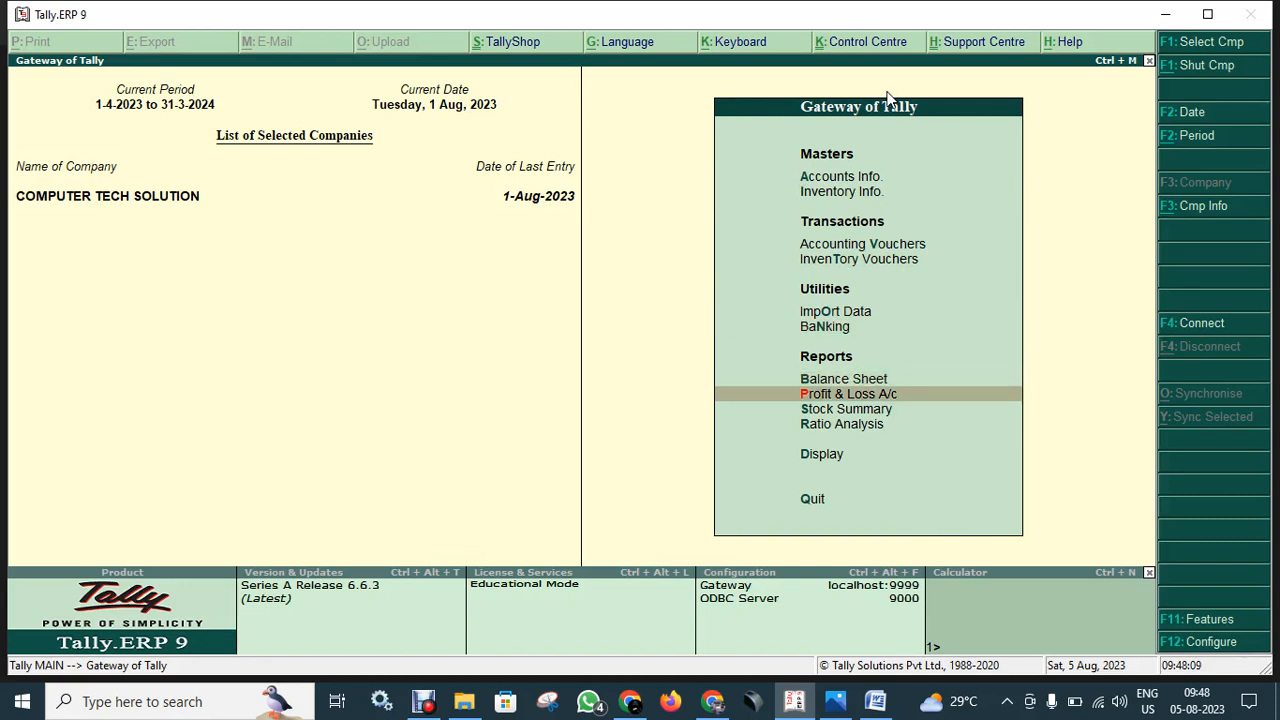
{"action": "key", "text": "Down"}
{"action": "key", "text": "Up"}
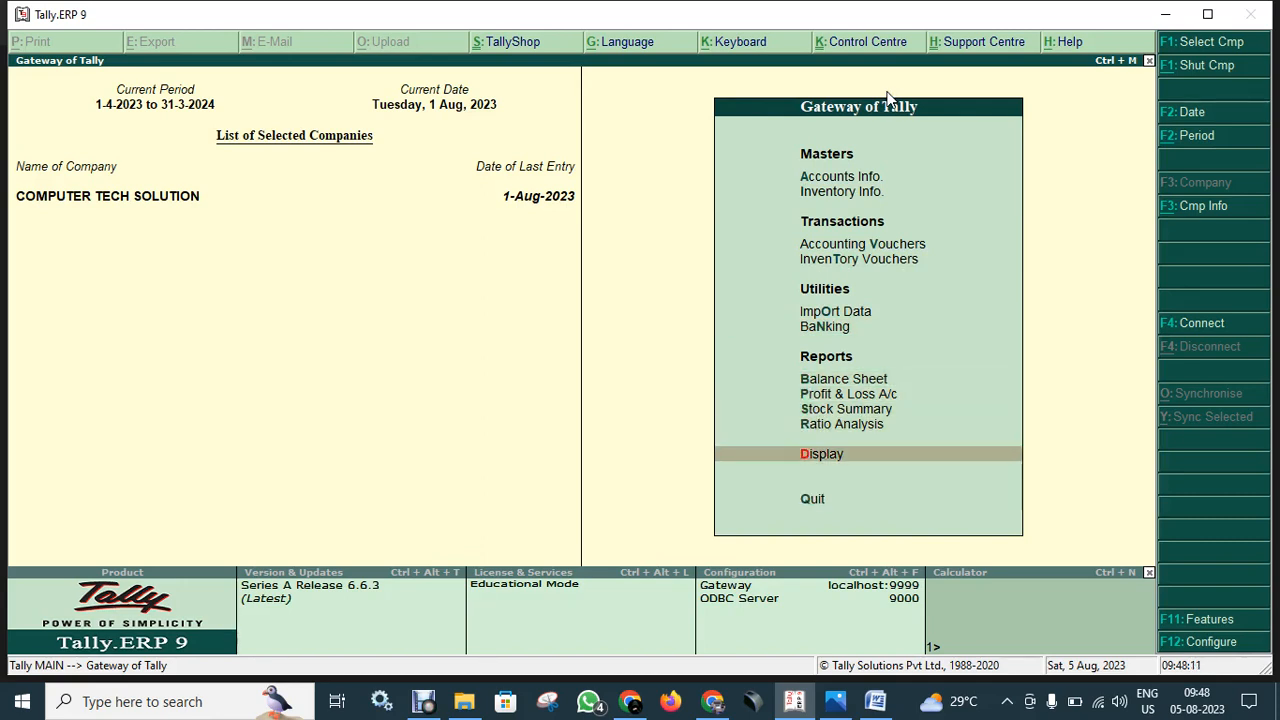
{"action": "key", "text": "Return"}
{"action": "key", "text": "Down"}
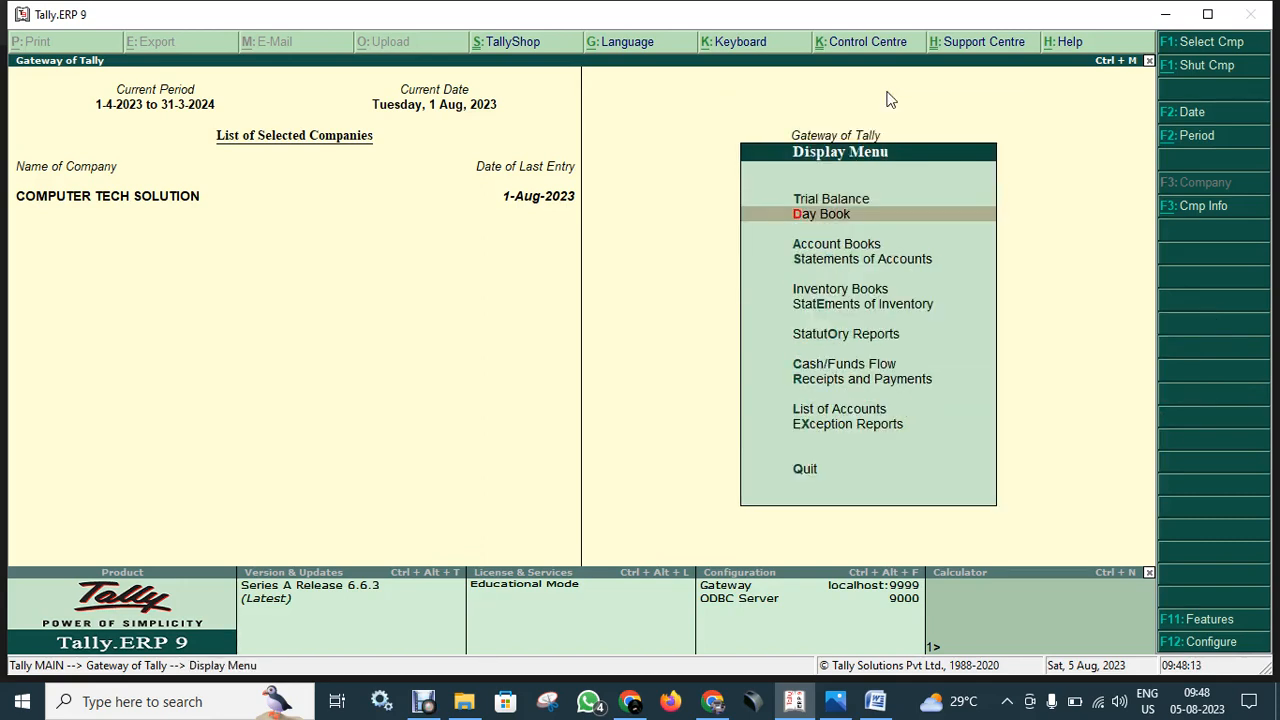
{"action": "key", "text": "Return"}
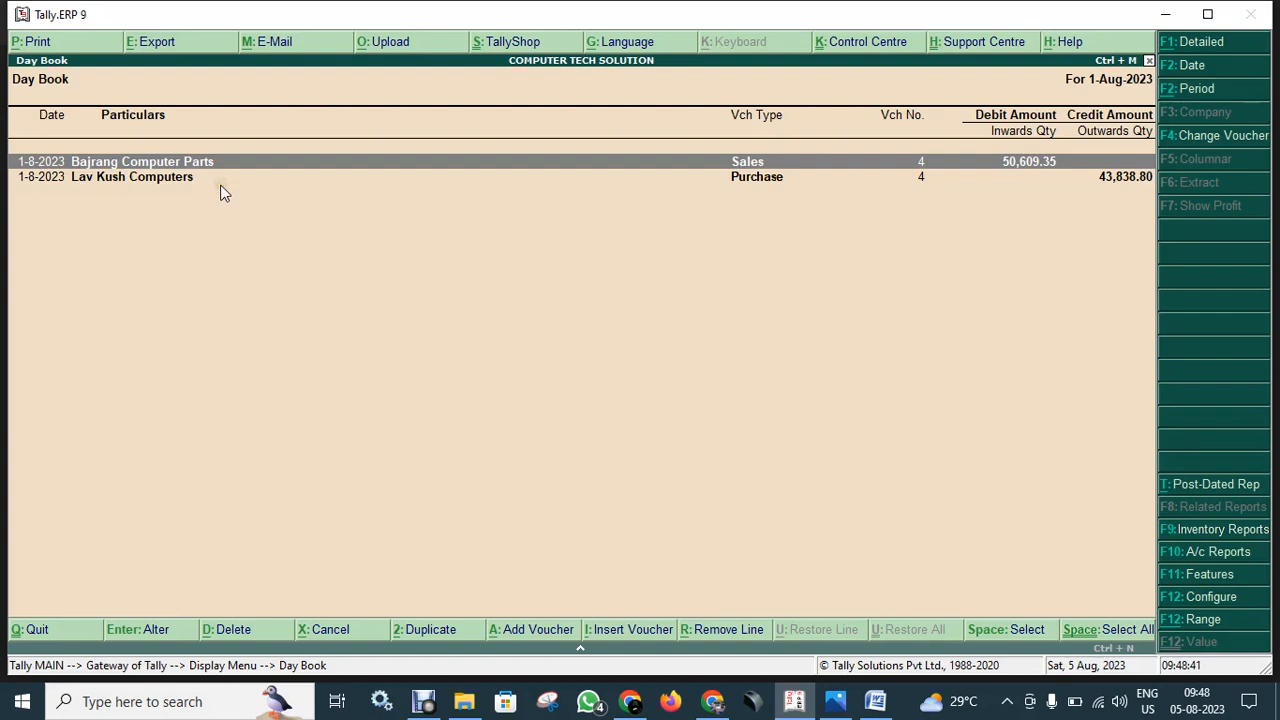
Open the Lav Kush Computers purchase voucher from the Day Book and go to its party account name.
{"action": "key", "text": "Down"}
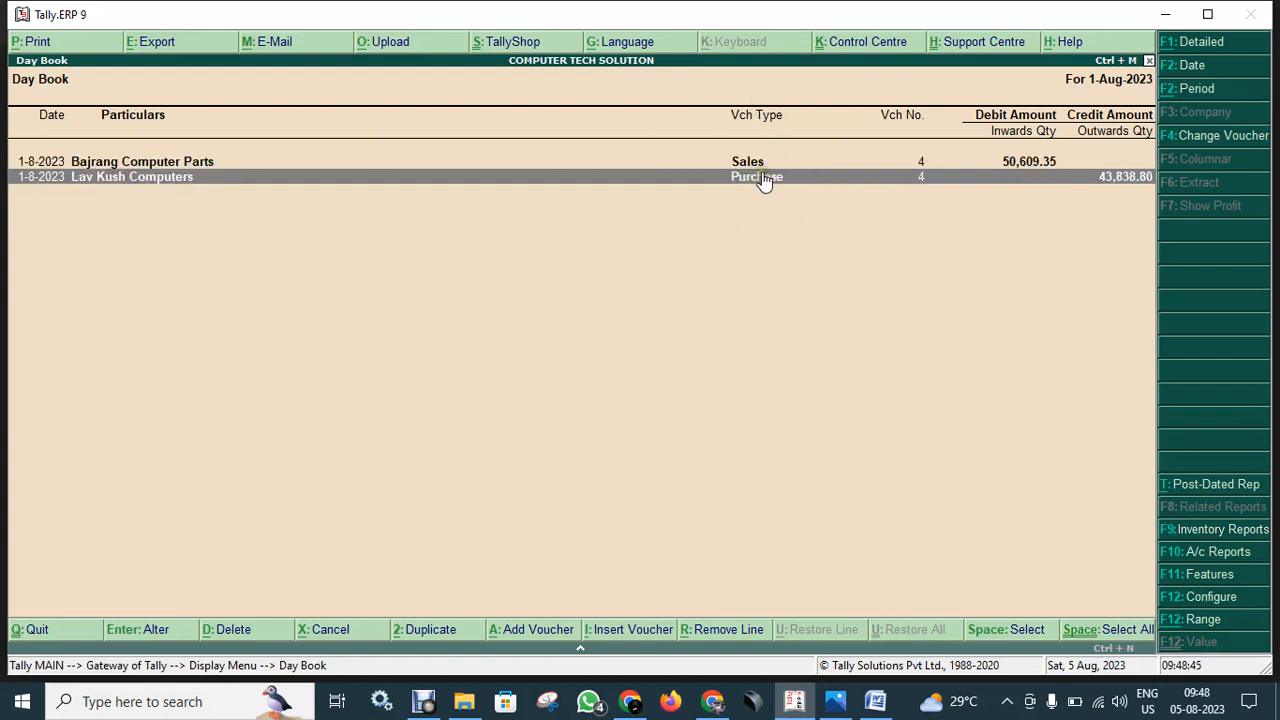
{"action": "key", "text": "Up"}
{"action": "key", "text": "Down"}
{"action": "left_click", "coordinate": [762, 178]}
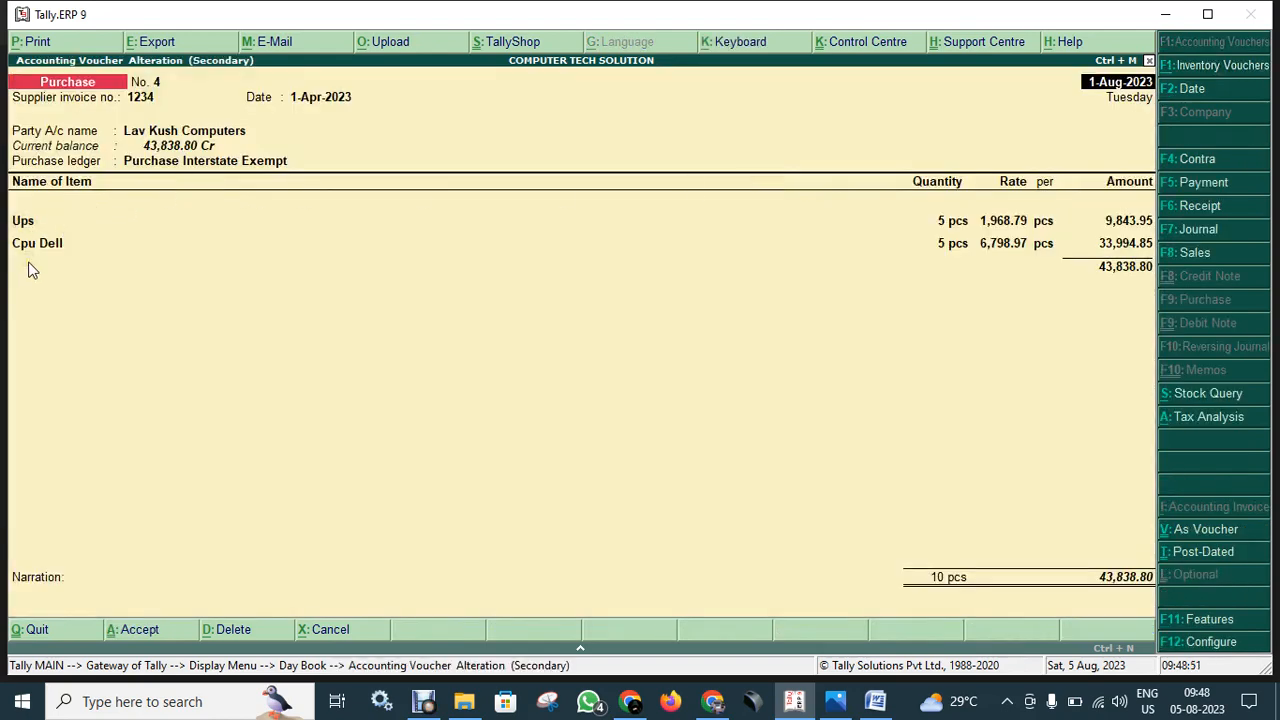
{"action": "left_click", "coordinate": [235, 255]}
{"action": "left_click", "coordinate": [277, 135]}
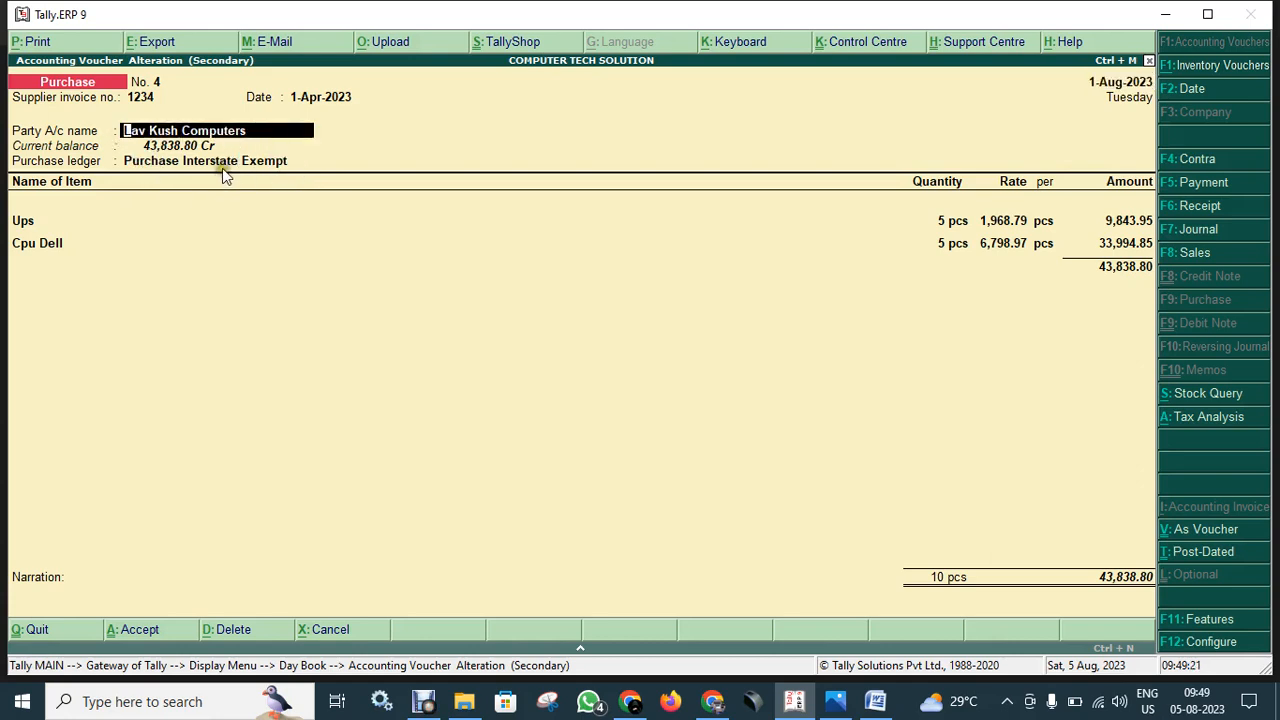
Switch to the Tally notes in Microsoft Word and examine the Sundry Creditor (F9) line.
{"action": "left_click", "coordinate": [888, 703]}
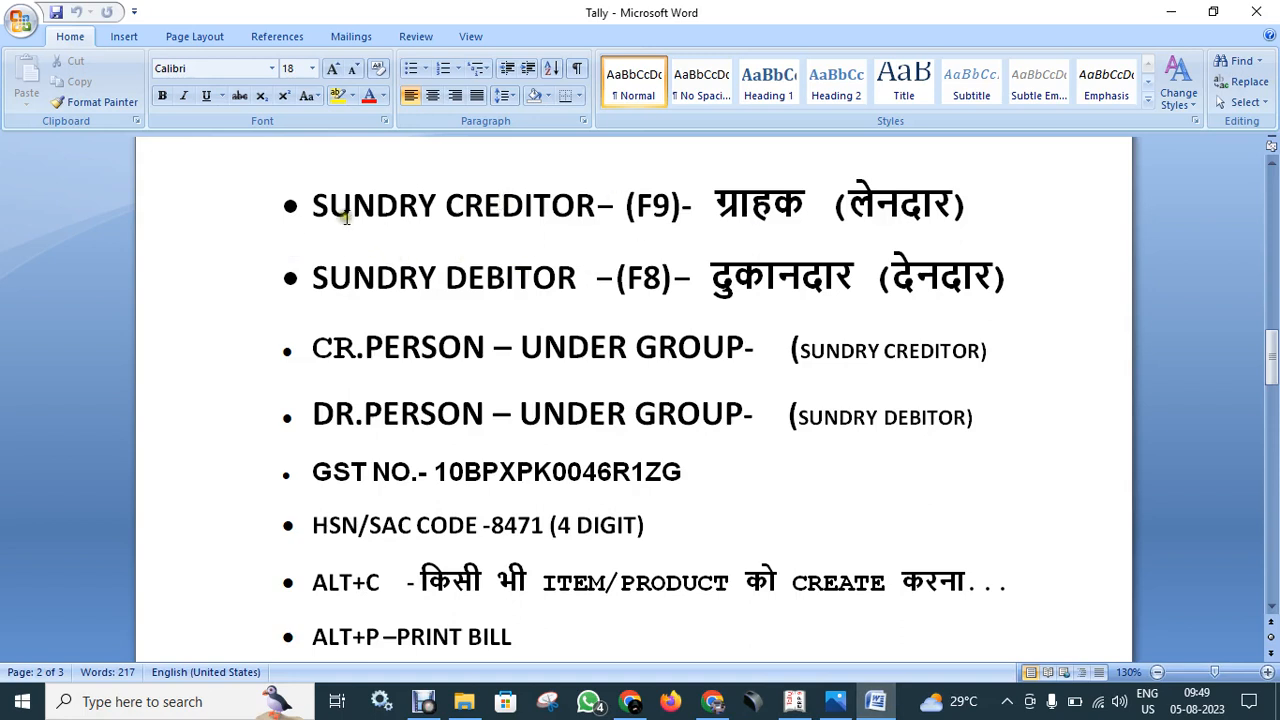
{"action": "left_click_drag", "start_coordinate": [624, 200], "coordinate": [703, 209]}
{"action": "left_click", "coordinate": [778, 217]}
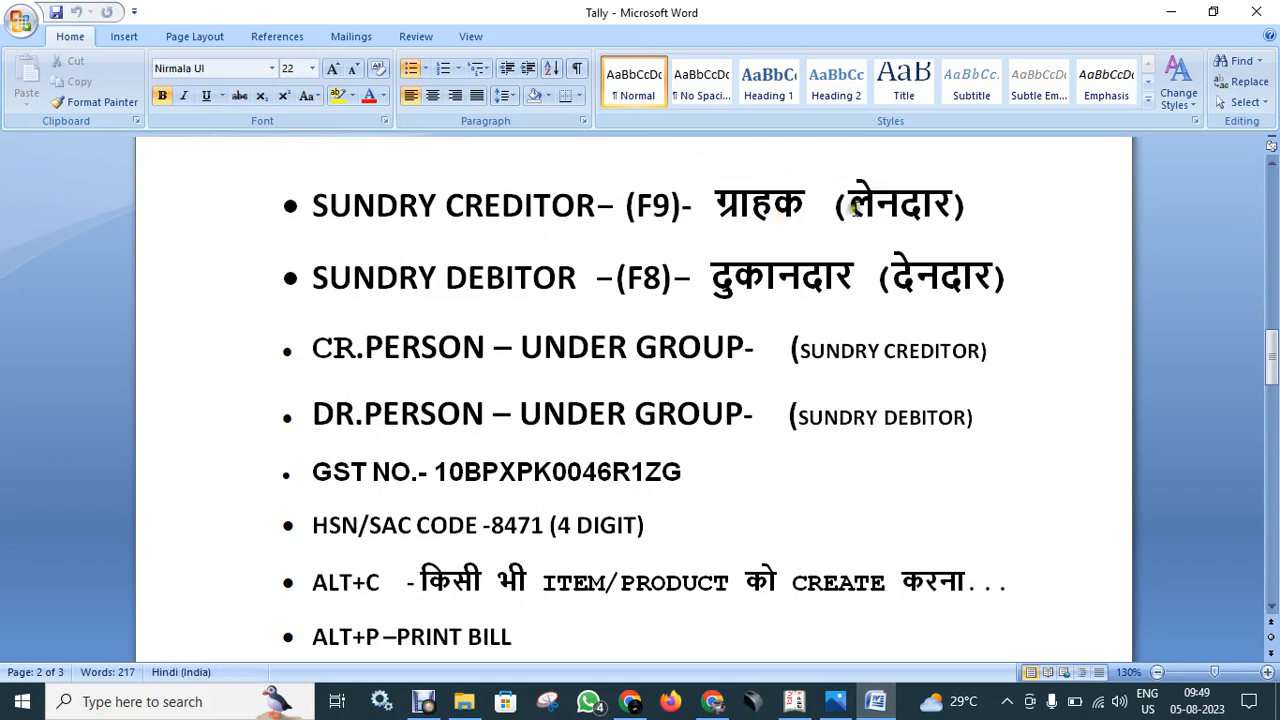
Examine the Sundry Creditor and Sundry Debitor definitions in the notes and return to Tally.ERP 9.
{"action": "left_click_drag", "start_coordinate": [848, 205], "coordinate": [955, 207]}
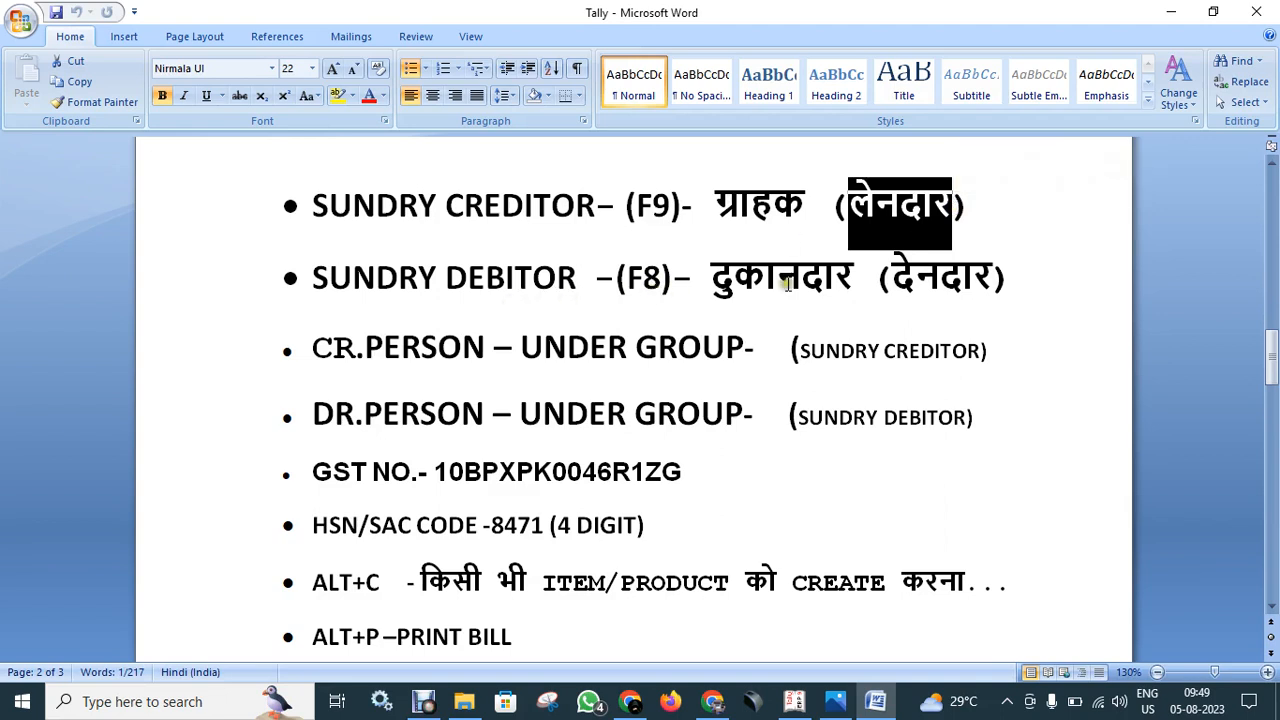
{"action": "left_click", "coordinate": [992, 290]}
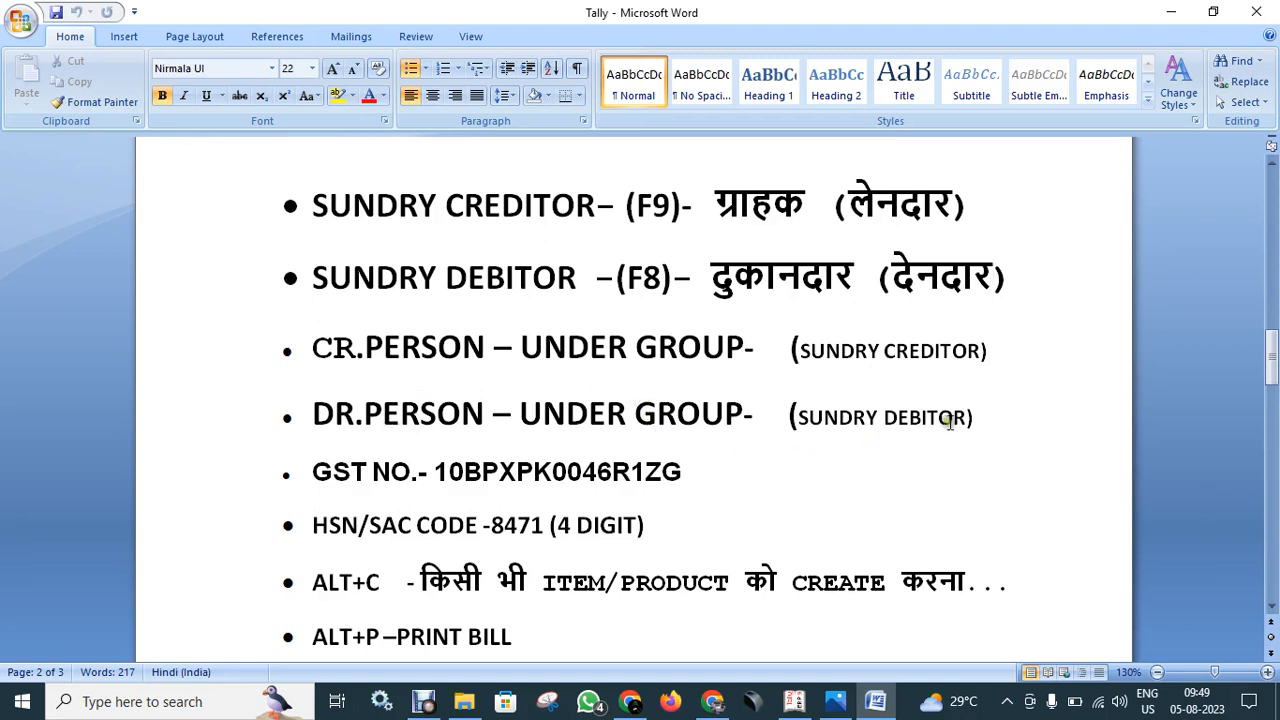
{"action": "left_click", "coordinate": [794, 701]}
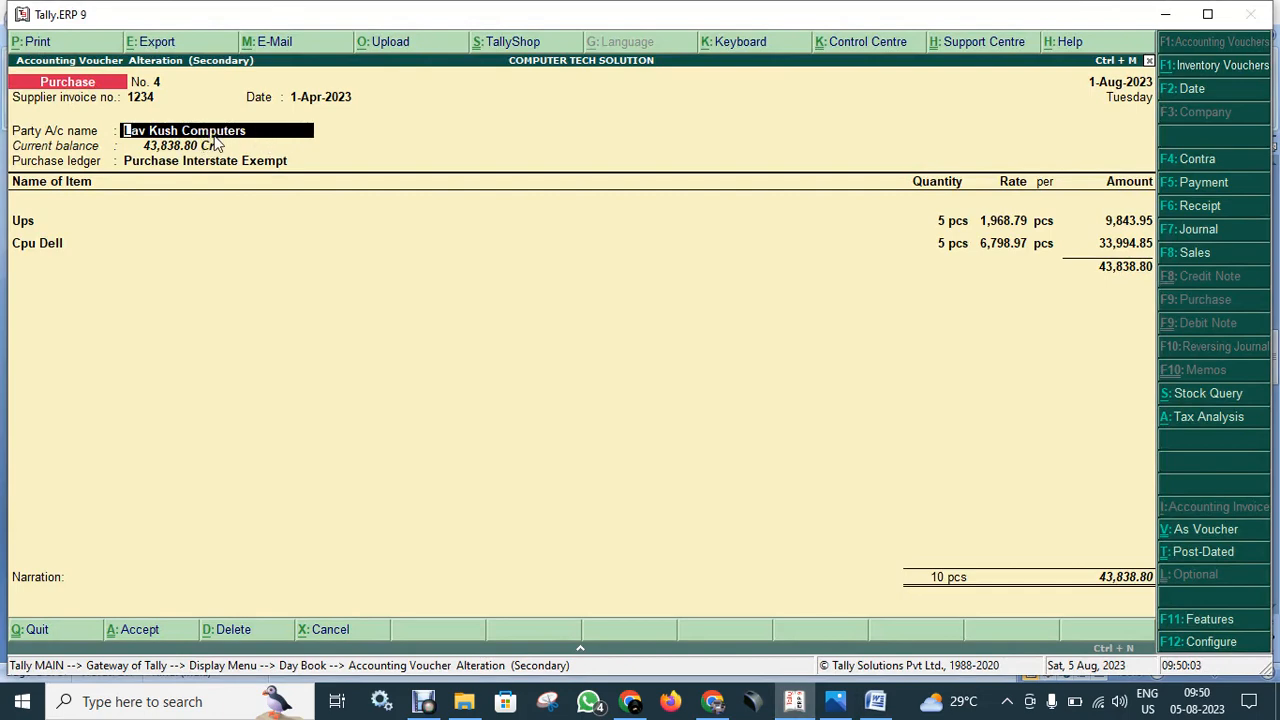
Quit the Lav Kush Computers purchase voucher without saving and open the Bajrang Computer Parts sales voucher from the Day Book.
{"action": "key", "text": "Escape"}
{"action": "key", "text": "Escape"}
{"action": "key", "text": "y"}
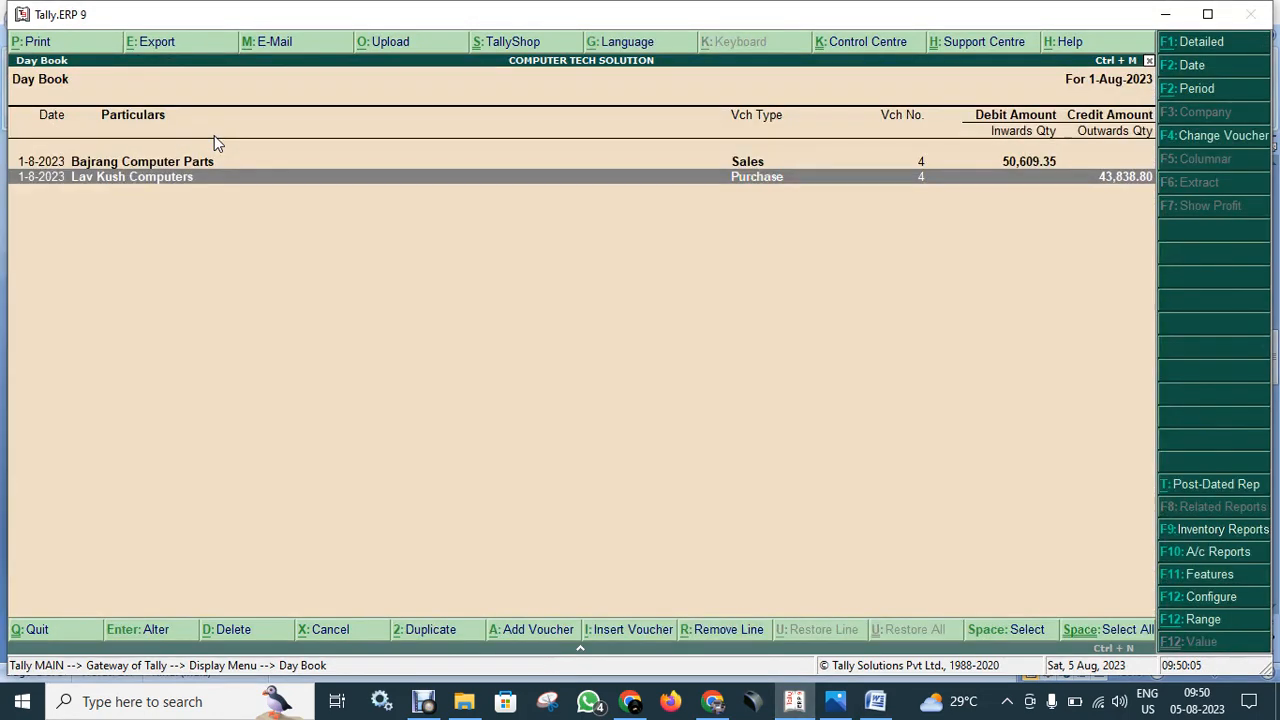
{"action": "key", "text": "Up"}
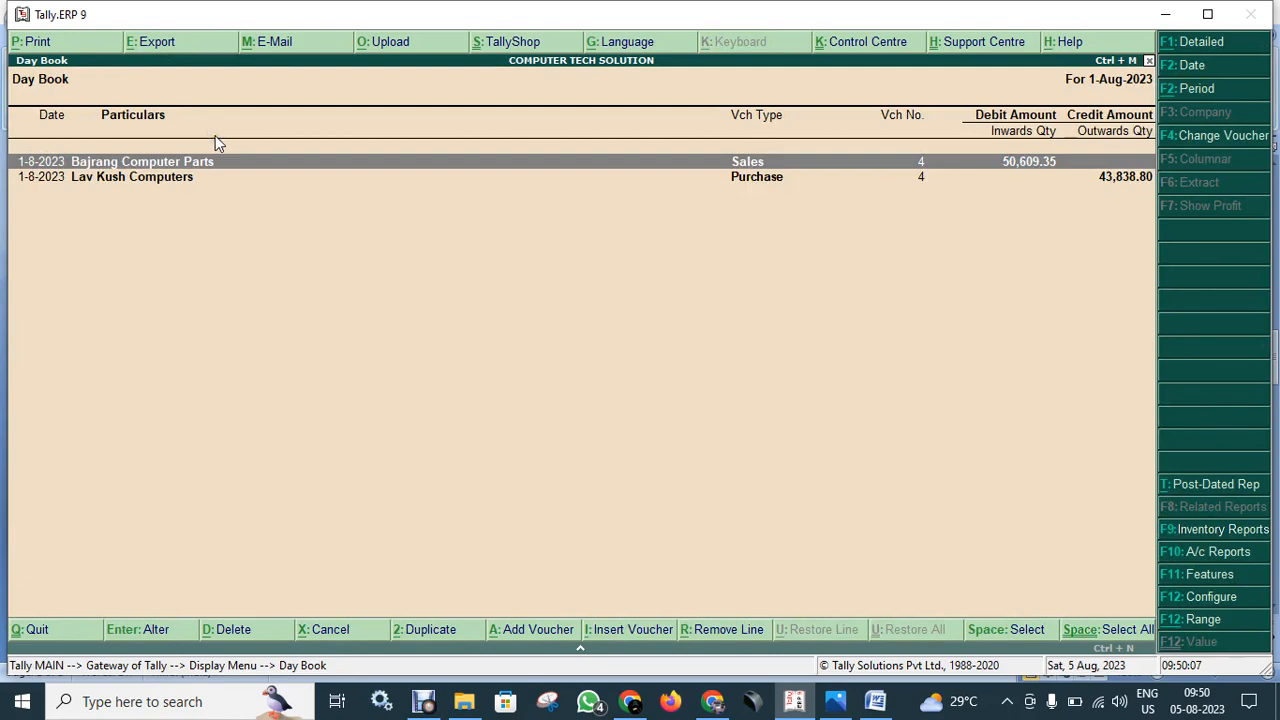
{"action": "key", "text": "Return"}
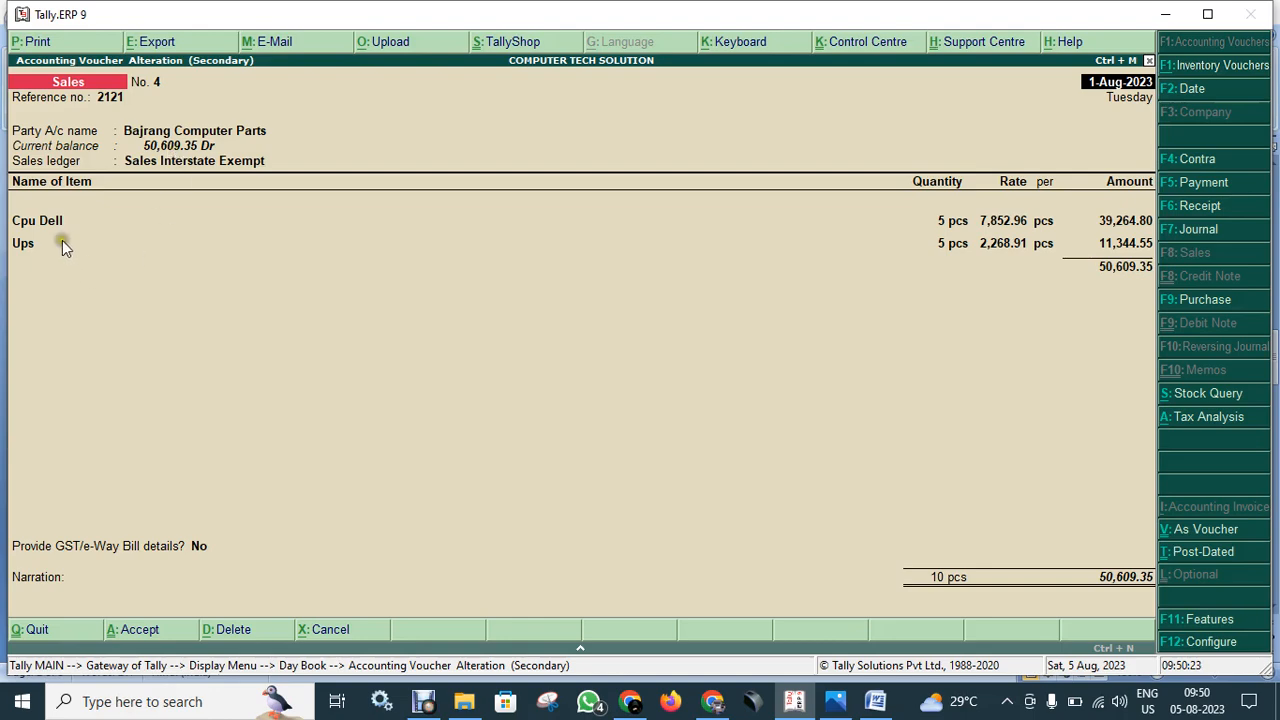
Leave the sales voucher, view the items in the Lav Kush Computers purchase voucher and return to the Day Book.
{"action": "key", "text": "Escape"}
{"action": "key", "text": "Return"}
{"action": "key", "text": "Down"}
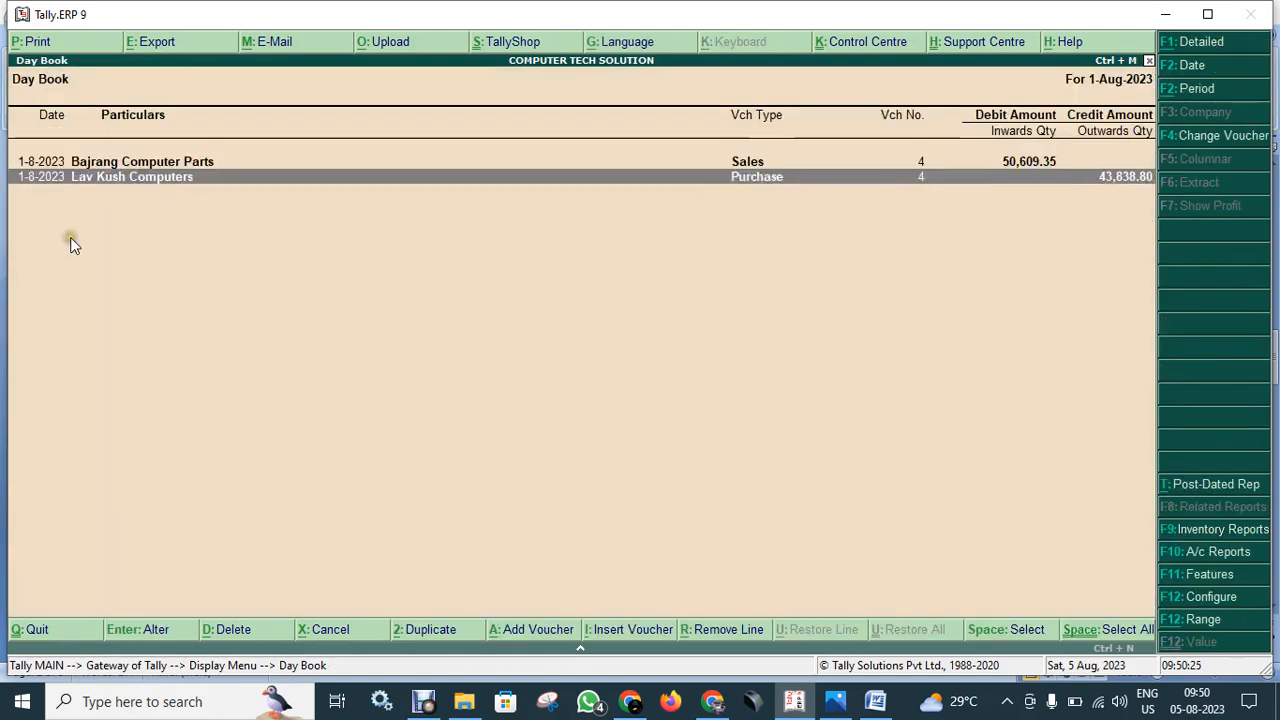
{"action": "key", "text": "Return"}
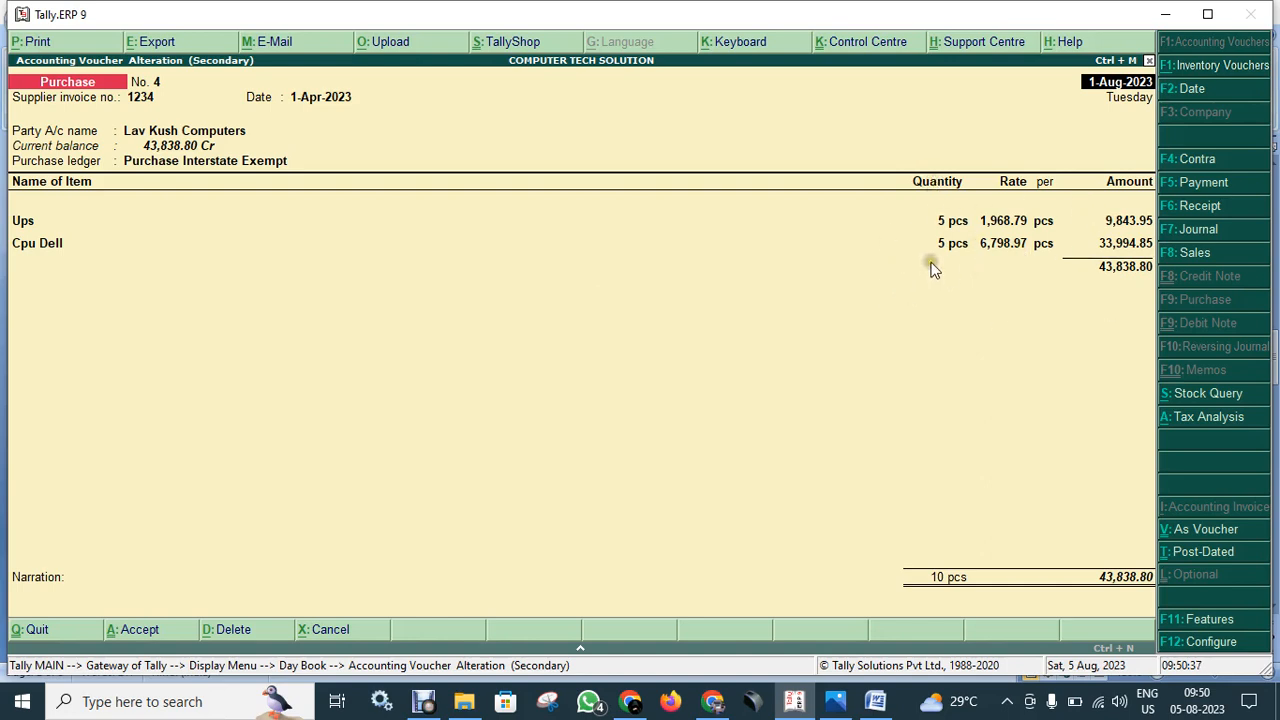
{"action": "key", "text": "Escape"}
{"action": "key", "text": "Return"}
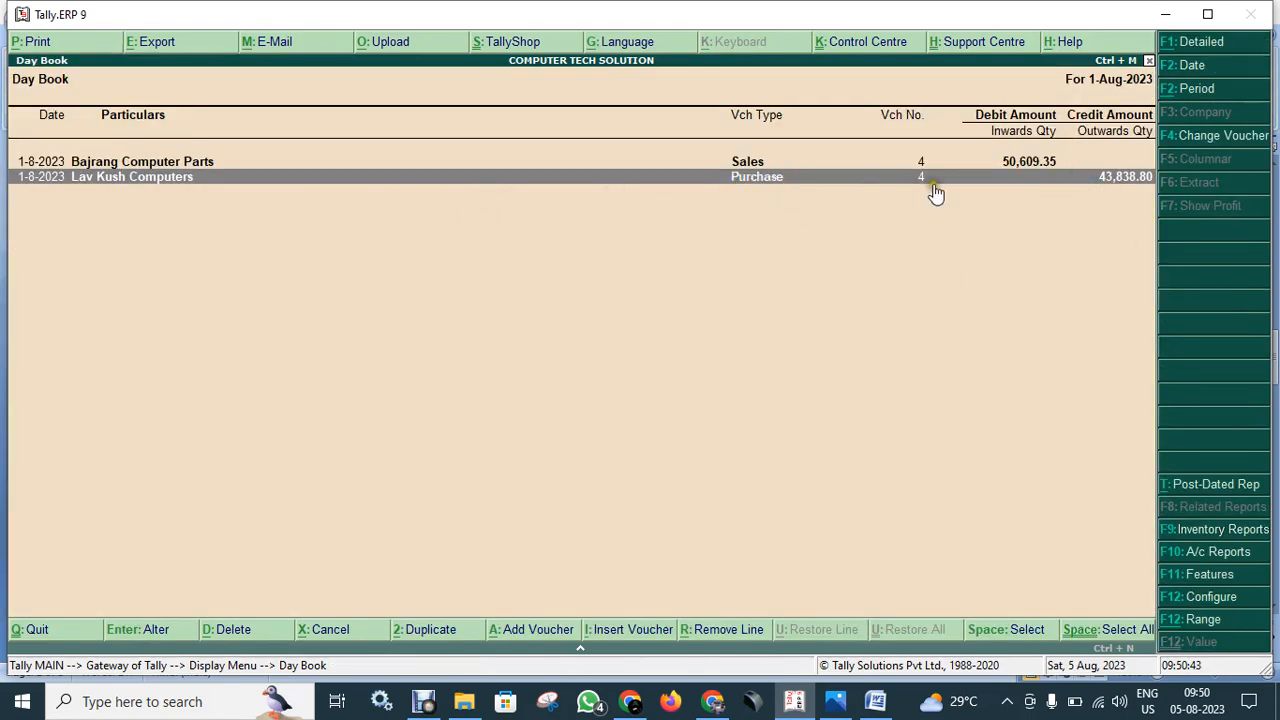
Reopen the Lav Kush Computers purchase voucher, examine its total amount, and quit back to the Gateway of Tally.
{"action": "left_click", "coordinate": [1141, 193]}
{"action": "left_click", "coordinate": [1135, 191]}
{"action": "double_click", "coordinate": [322, 180]}
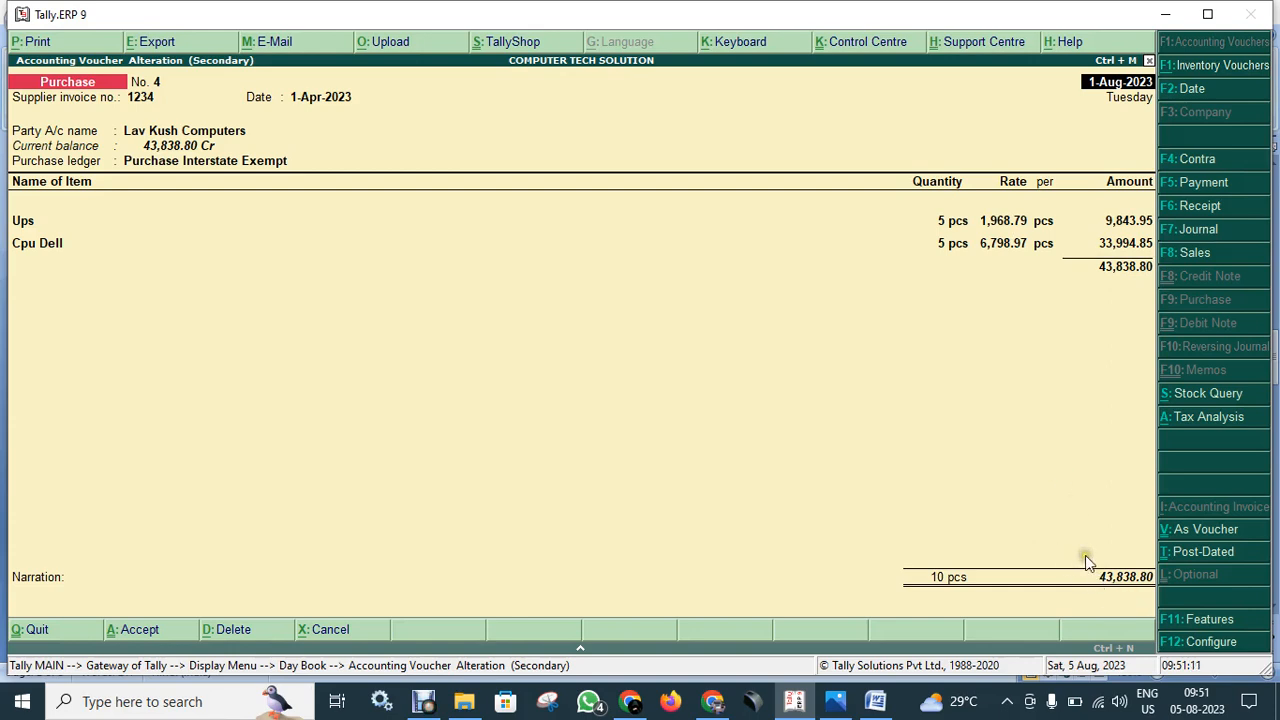
{"action": "left_click", "coordinate": [1198, 620]}
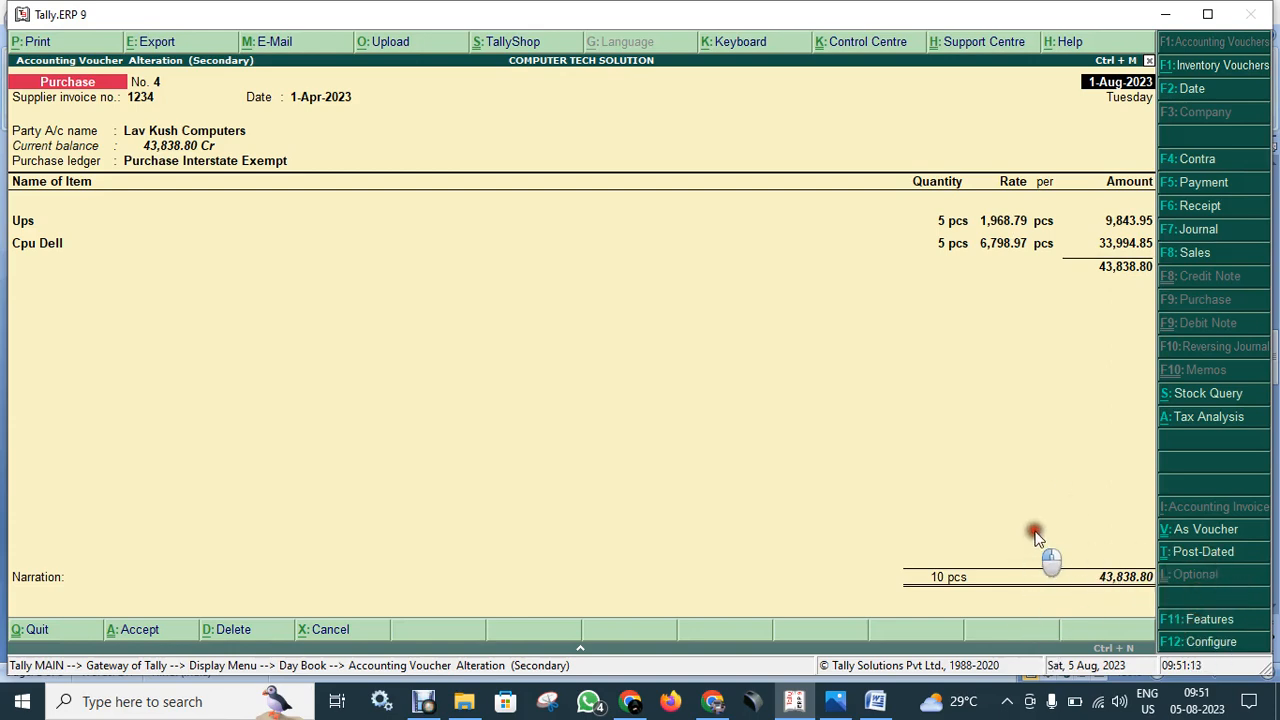
{"action": "left_click", "coordinate": [1066, 617]}
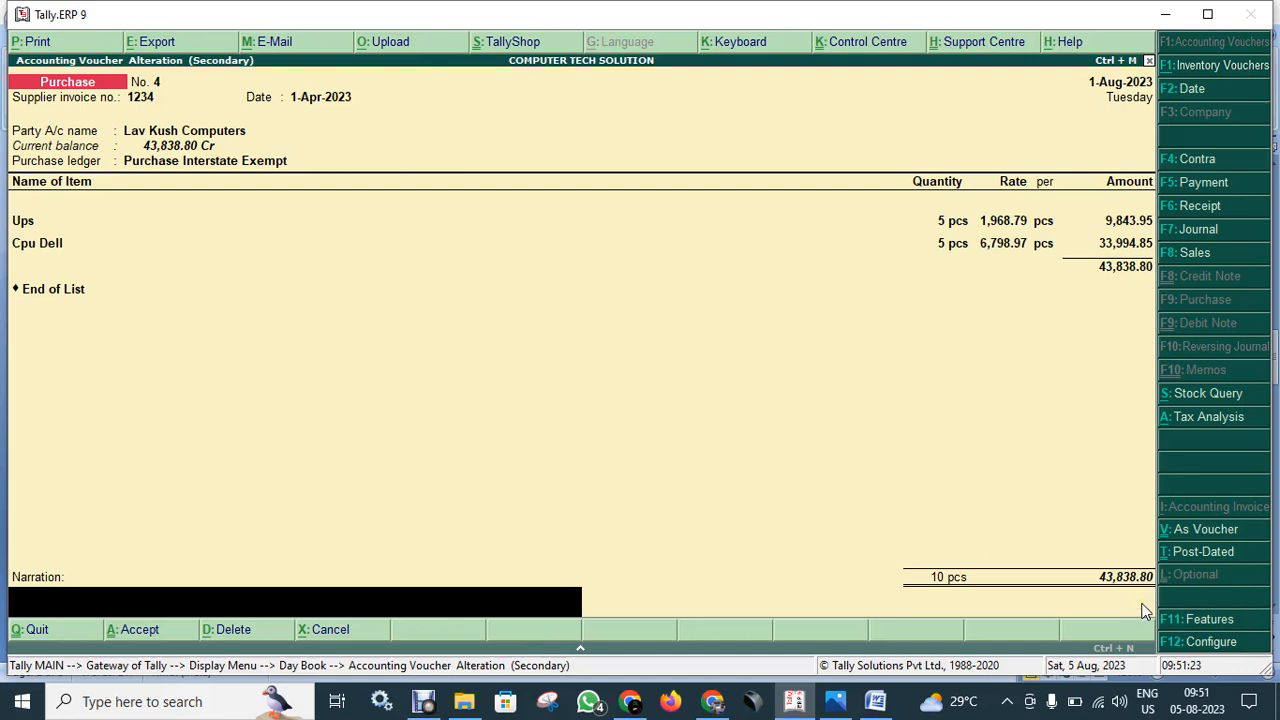
{"action": "left_click", "coordinate": [1025, 511]}
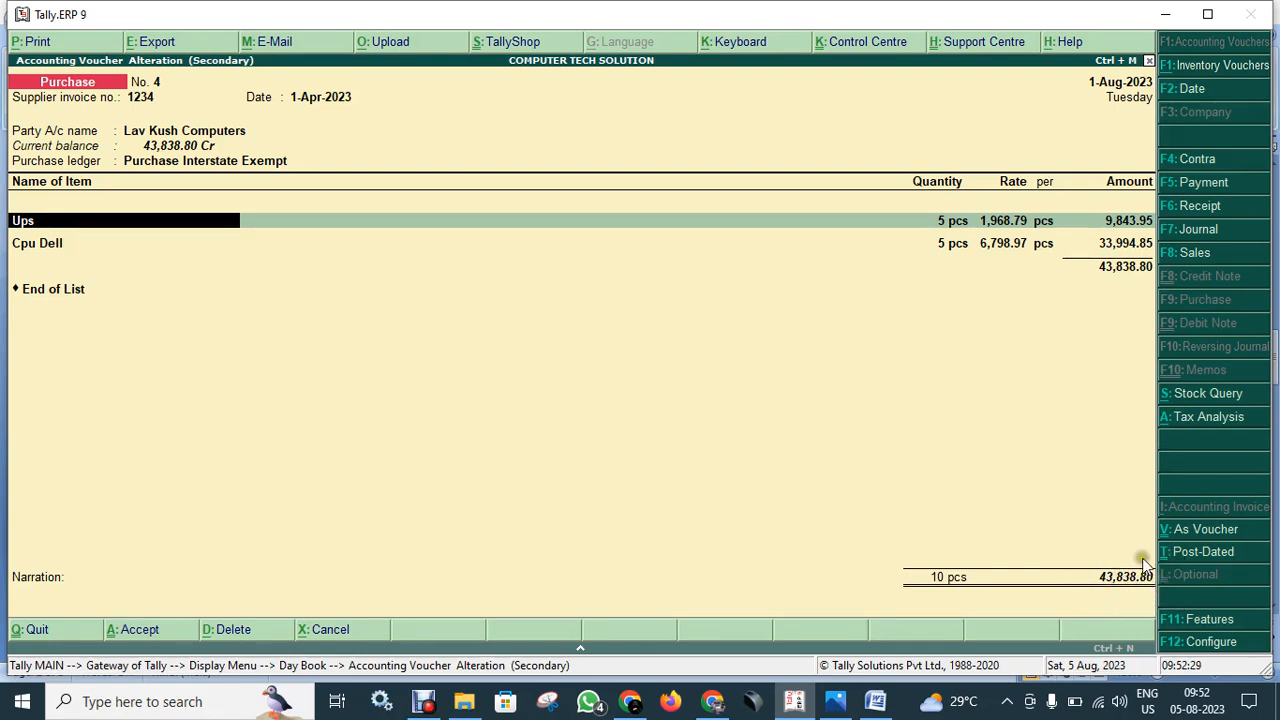
{"action": "key", "text": "Escape"}
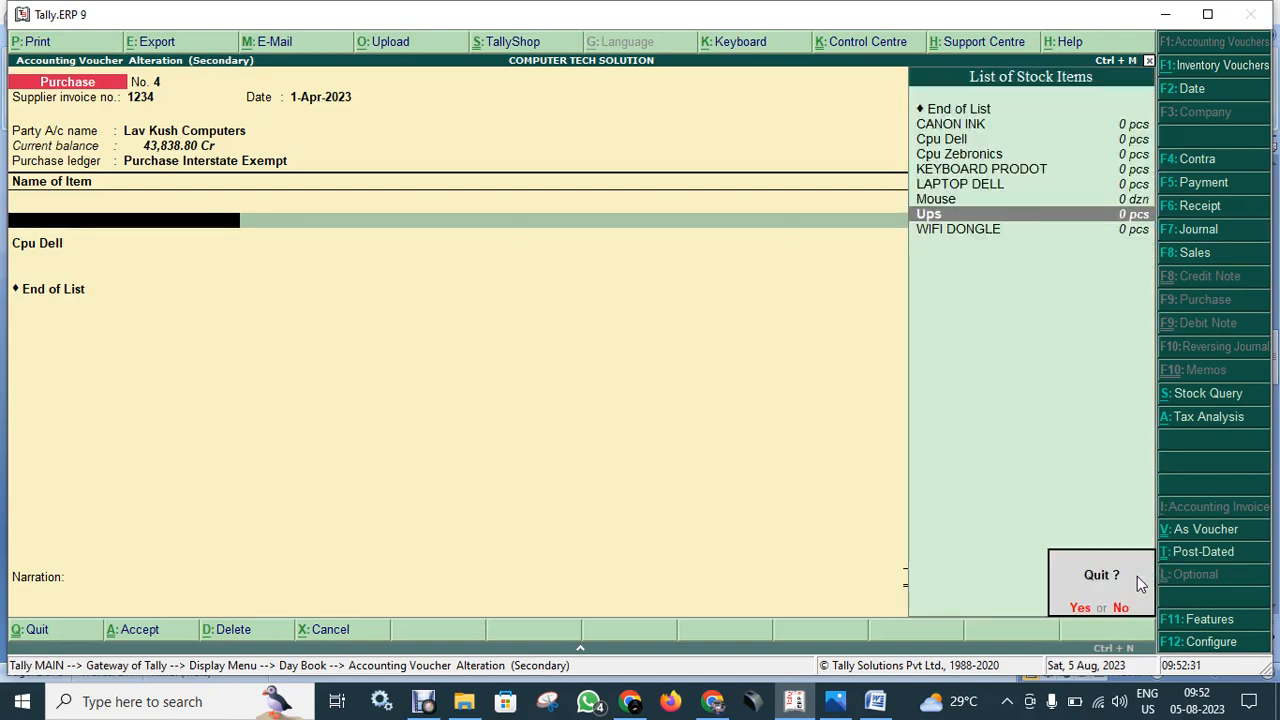
{"action": "key", "text": "y"}
{"action": "key", "text": "Escape"}
{"action": "key", "text": "Escape"}
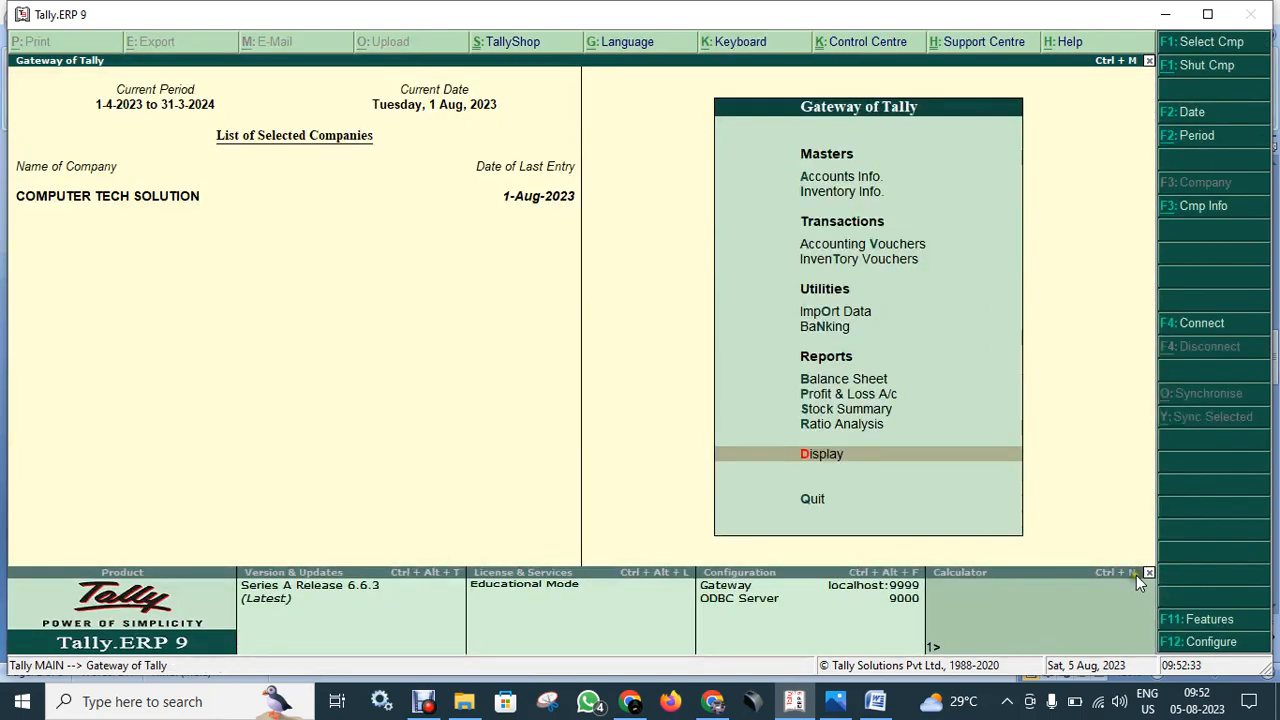
Open Accounting Vouchers from the Gateway and change the new voucher to the Journal type.
{"action": "key", "text": "Up"}
{"action": "key", "text": "Up"}
{"action": "key", "text": "Up"}
{"action": "key", "text": "Up"}
{"action": "key", "text": "Up"}
{"action": "key", "text": "Up"}
{"action": "key", "text": "Up"}
{"action": "key", "text": "Up"}
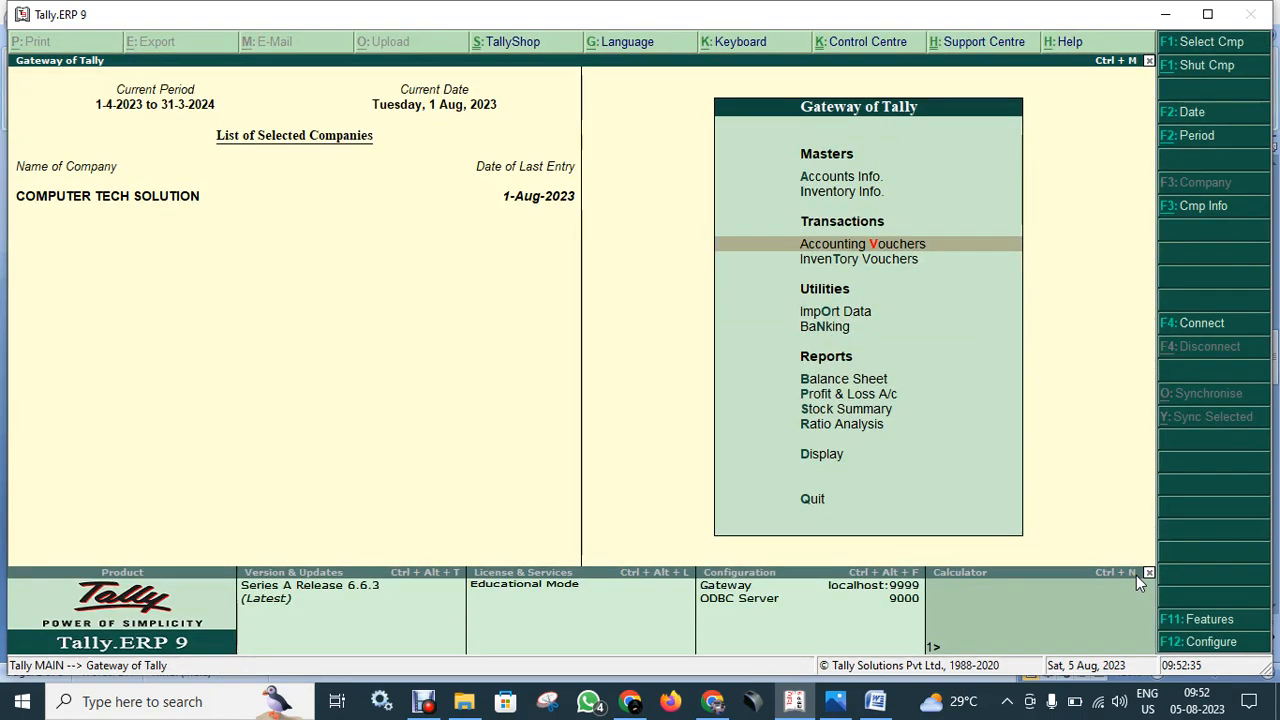
{"action": "key", "text": "Return"}
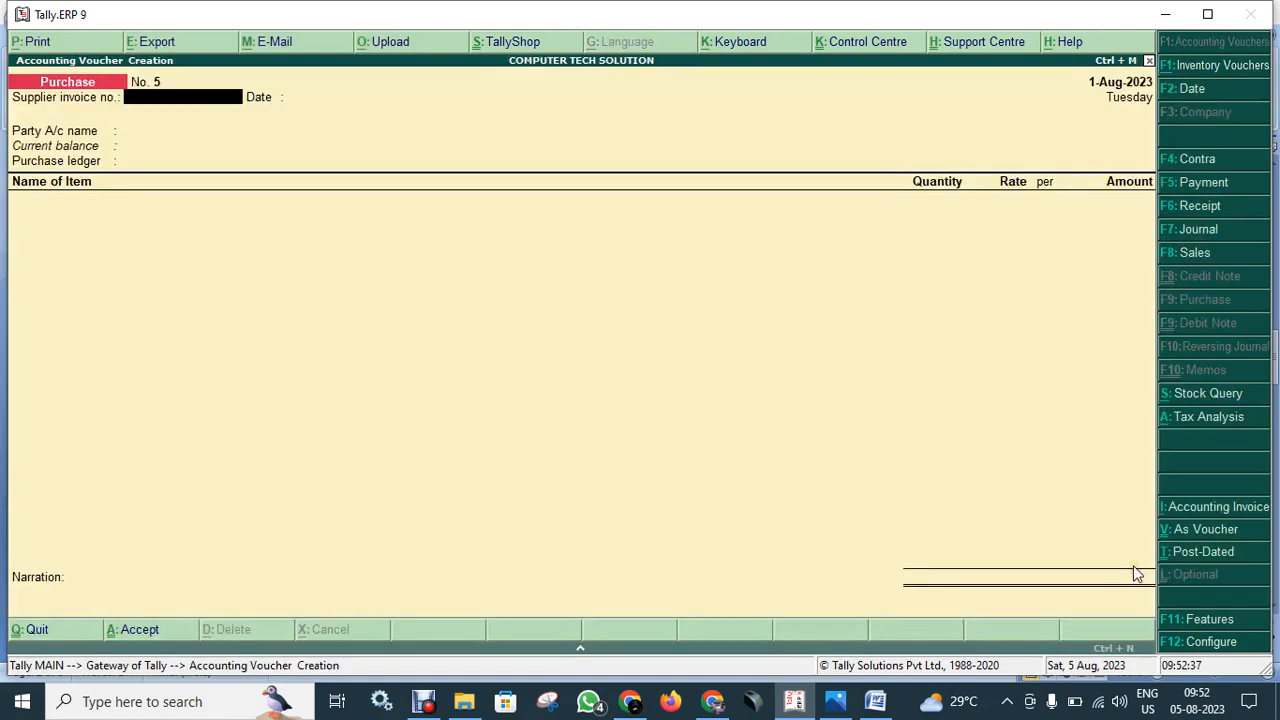
{"action": "key", "text": "F7"}
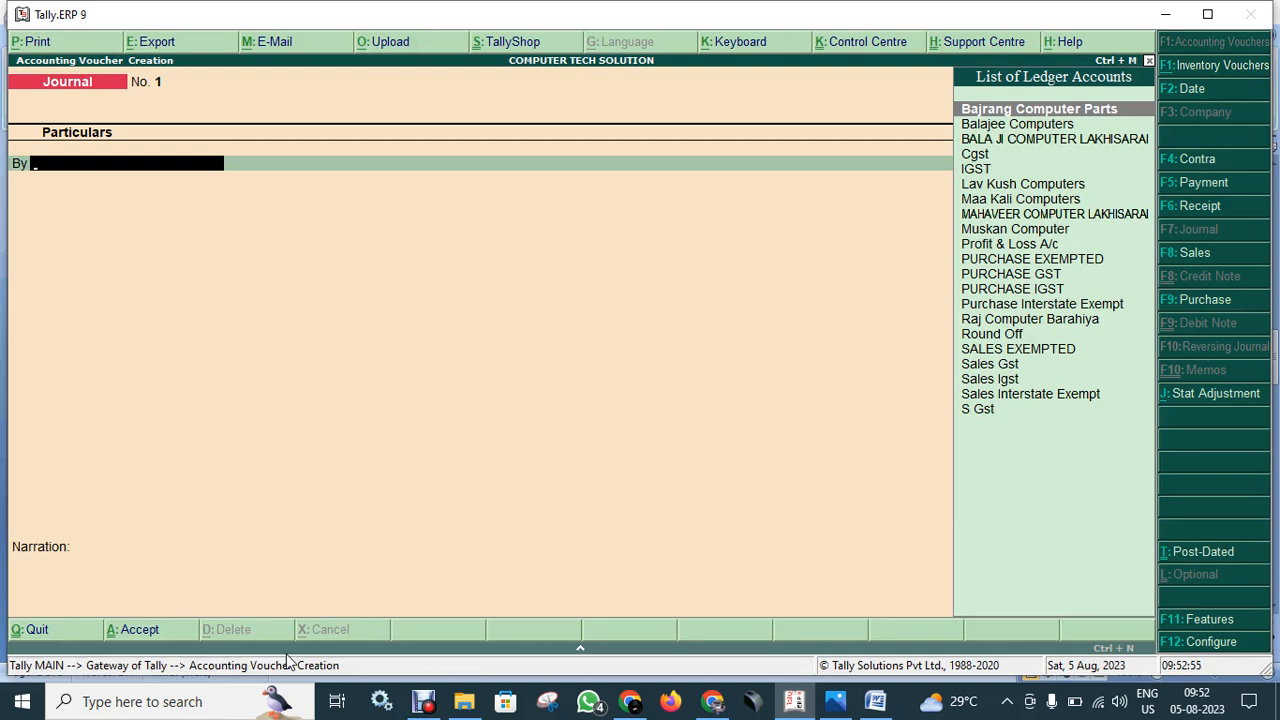
{"action": "key", "text": "Down"}
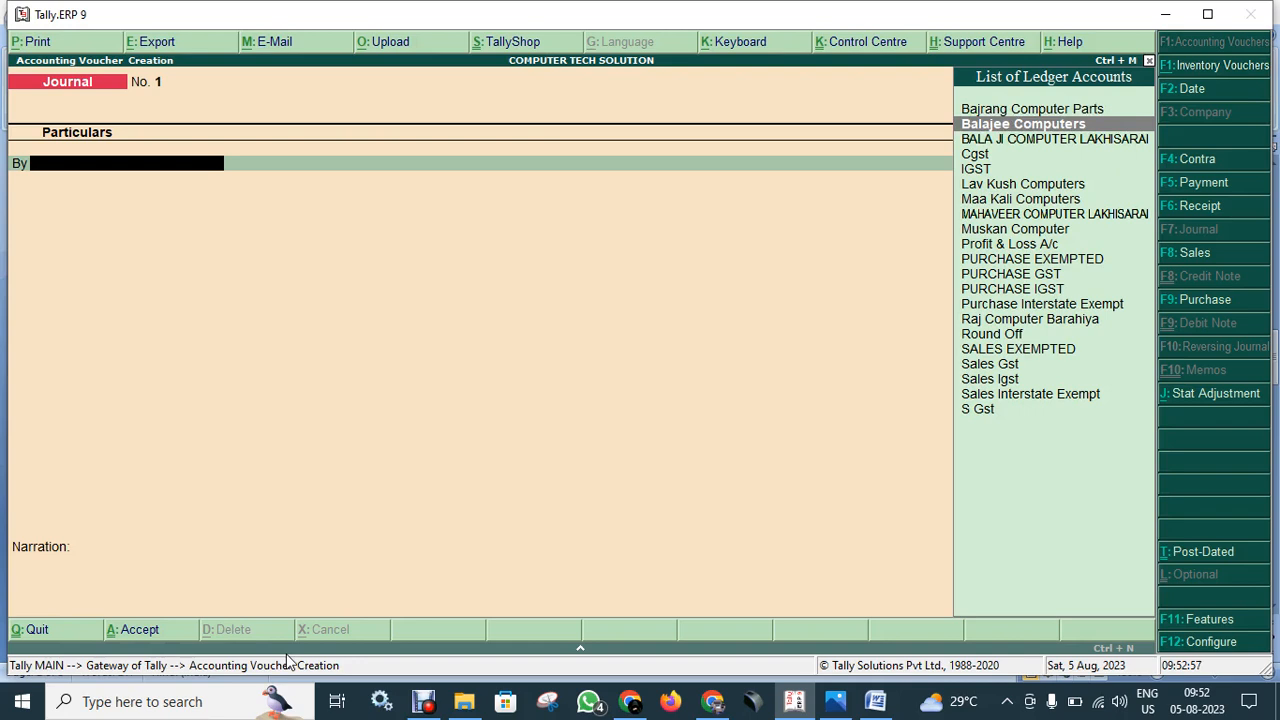
{"action": "key", "text": "Down"}
{"action": "key", "text": "Down"}
{"action": "key", "text": "Down"}
{"action": "key", "text": "Down"}
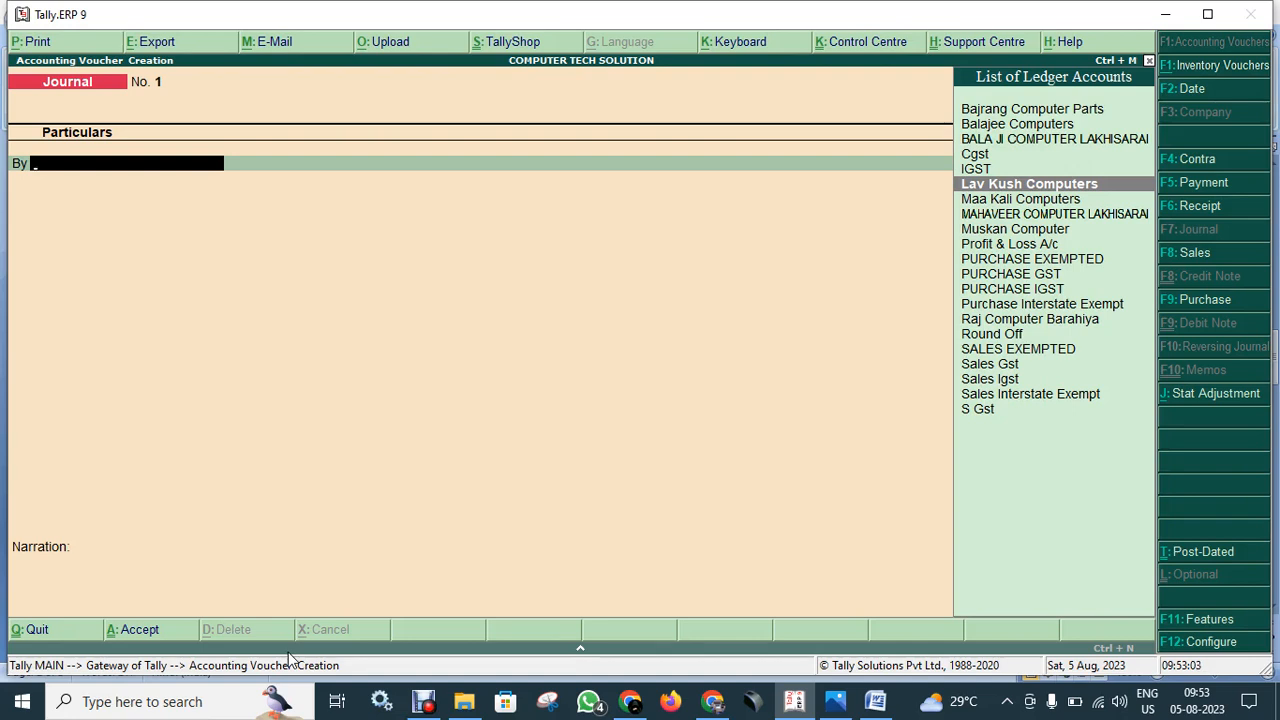
{"action": "key", "text": "Return"}
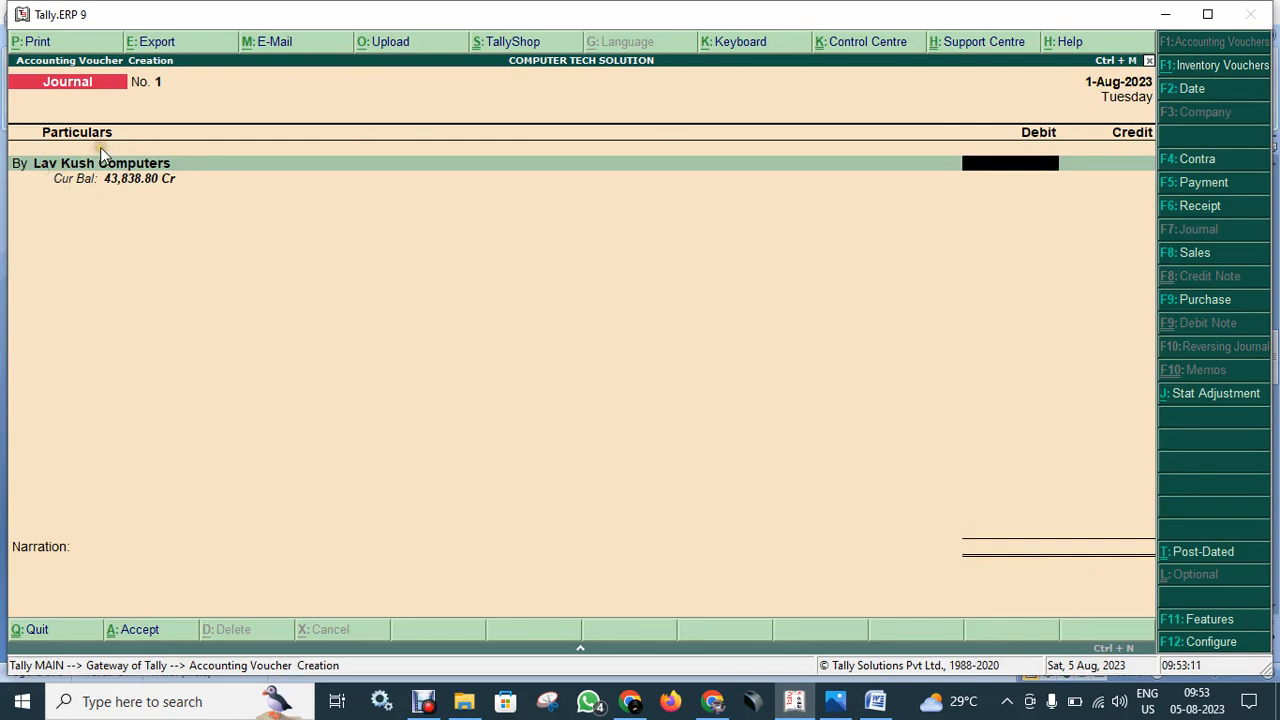
{"action": "key", "text": "BackSpace"}
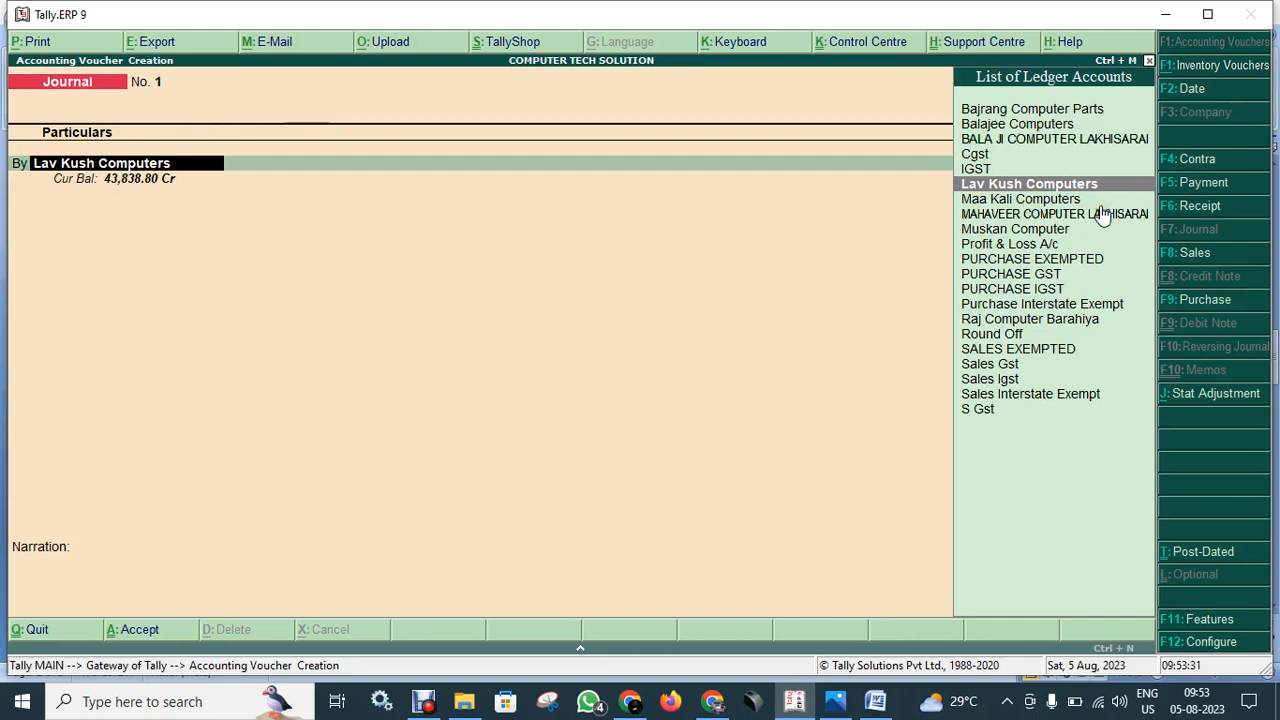
{"action": "key", "text": "Return"}
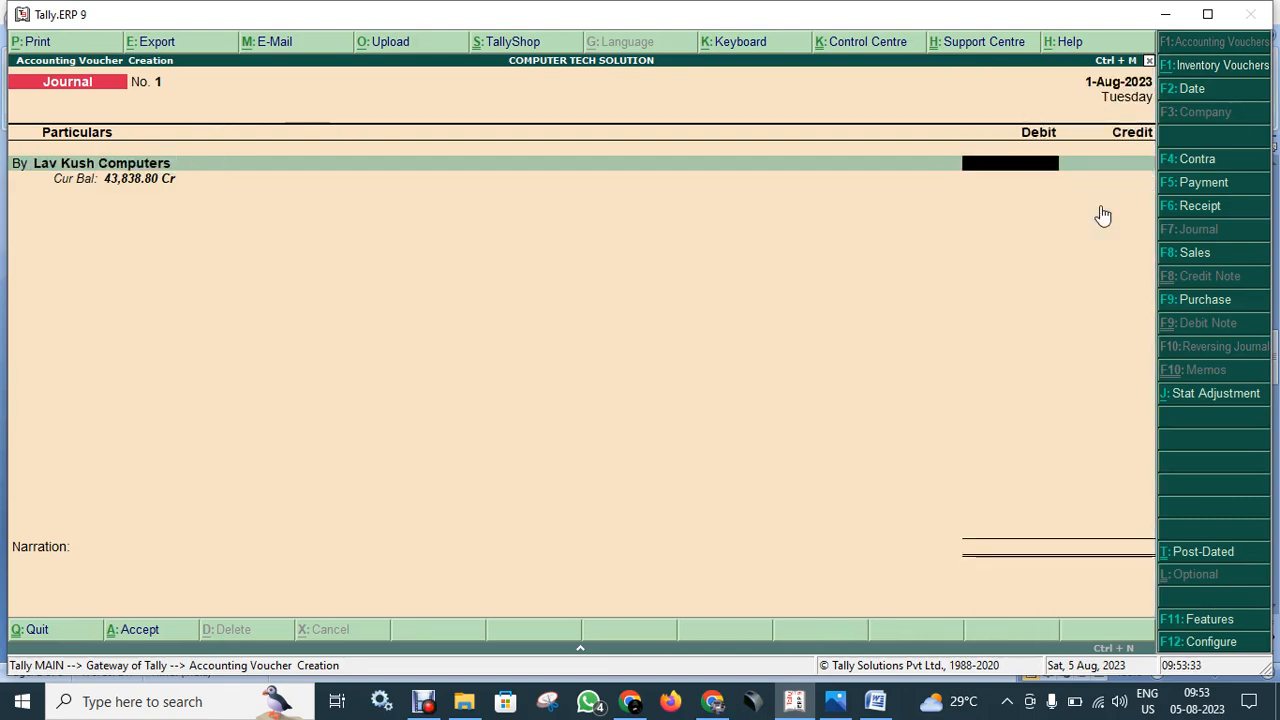
{"action": "key", "text": "Escape"}
{"action": "key", "text": "Return"}
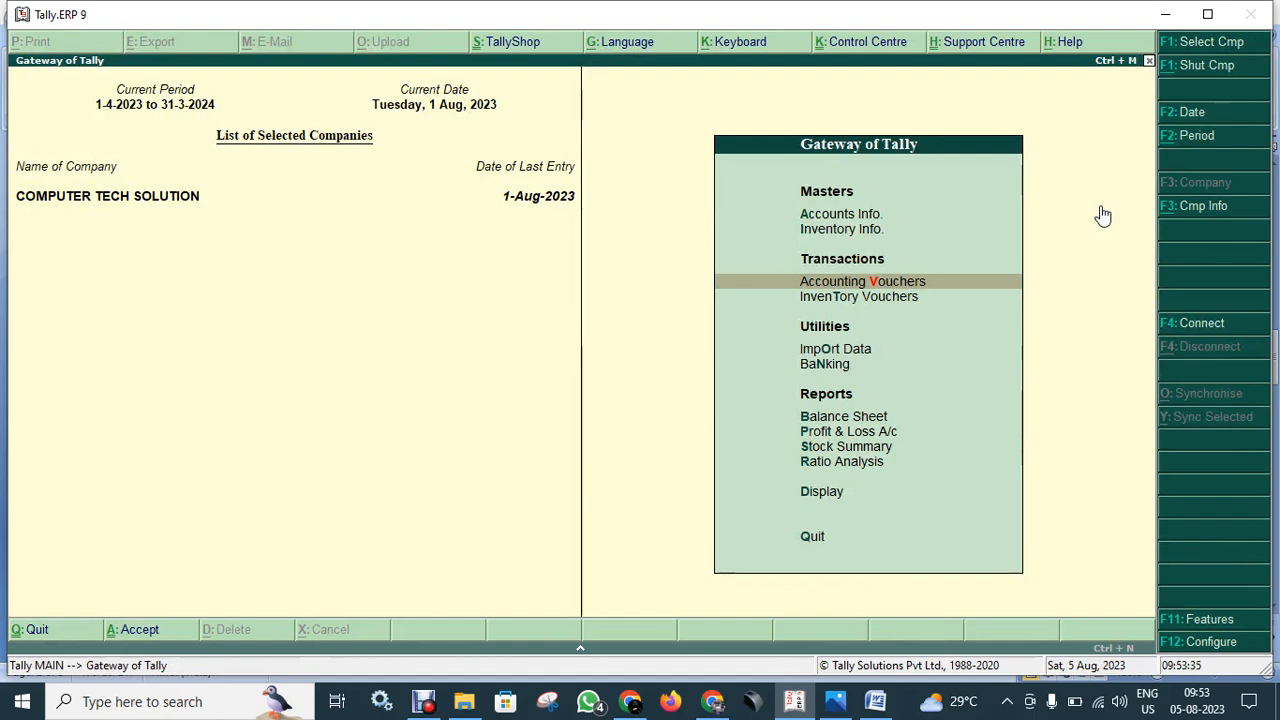
Start a new Journal voucher and choose Lav Kush Computers as the ledger on the By line.
{"action": "key", "text": "Return"}
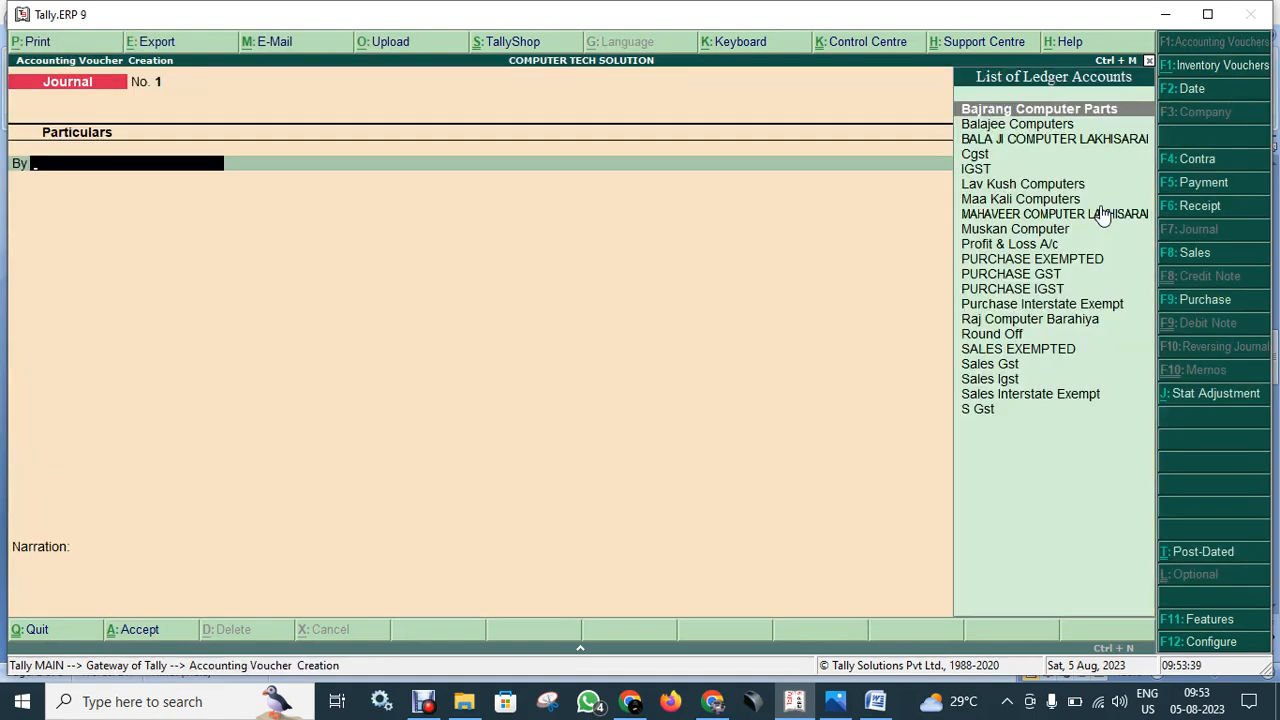
{"action": "key", "text": "Down"}
{"action": "key", "text": "Down"}
{"action": "key", "text": "Down"}
{"action": "key", "text": "Down"}
{"action": "key", "text": "Down"}
{"action": "key", "text": "Down"}
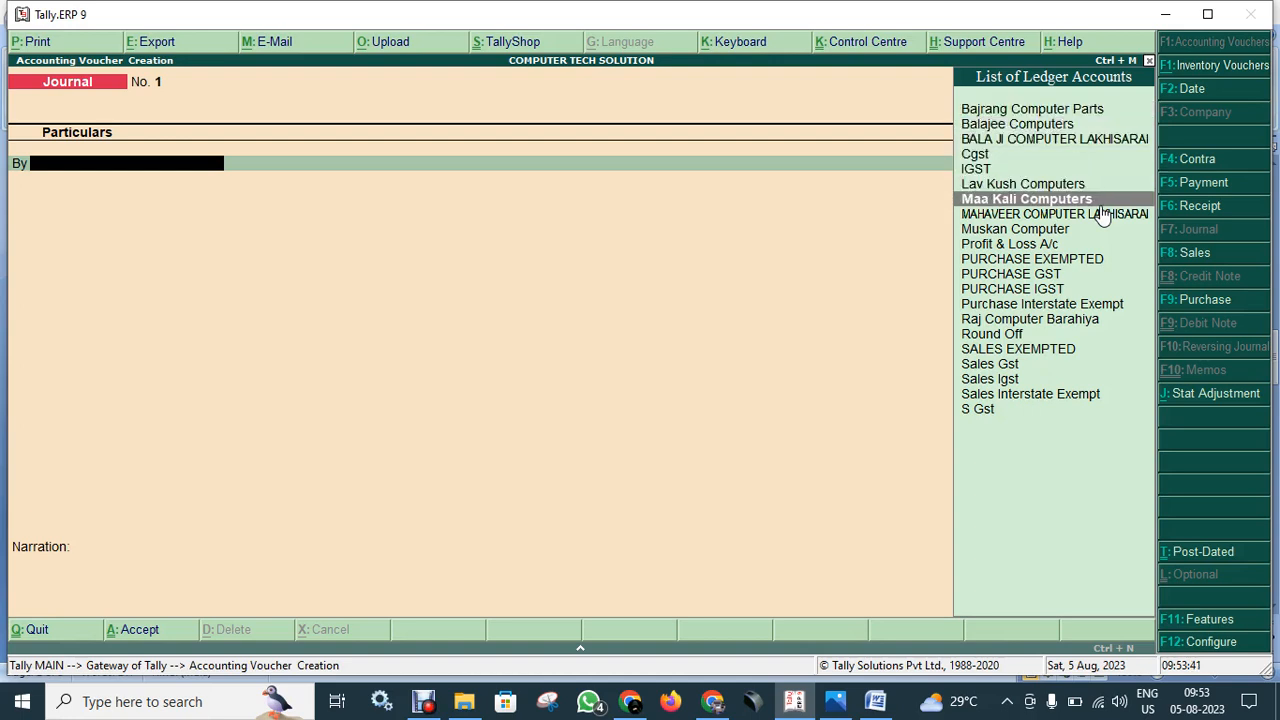
{"action": "key", "text": "Up"}
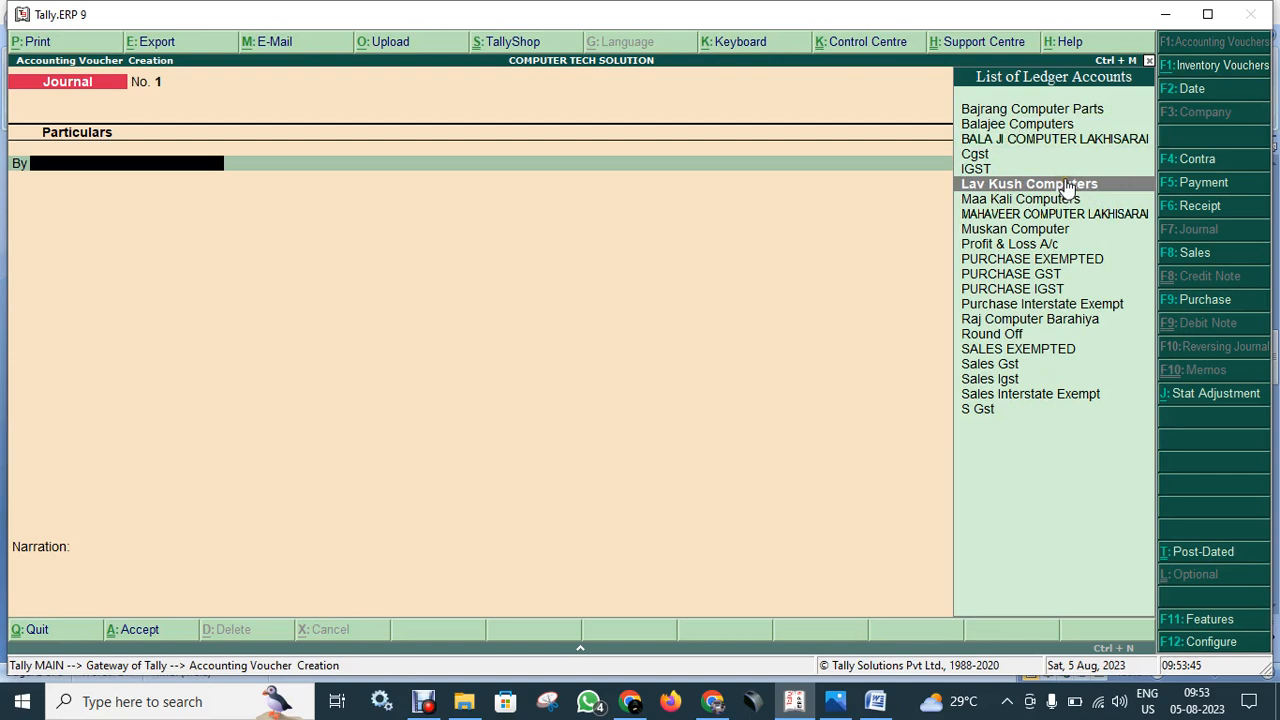
{"action": "left_click", "coordinate": [1068, 187]}
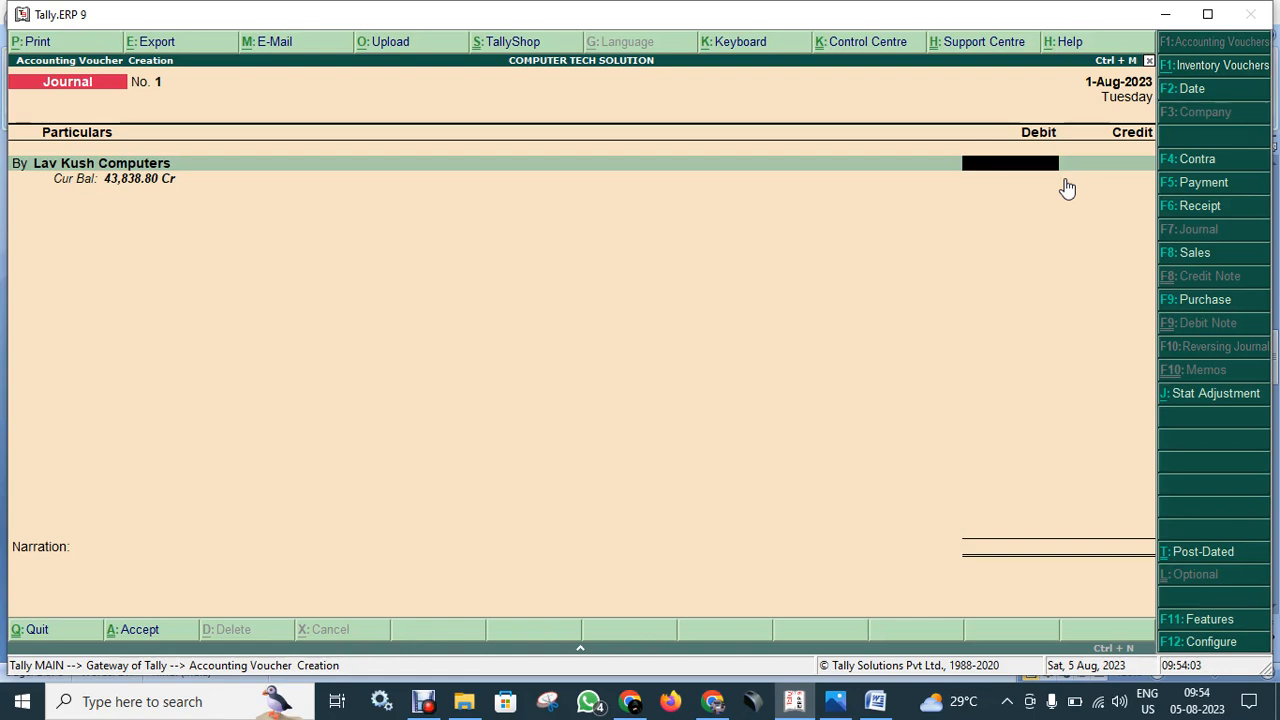
Enter 43838.80 as the debit amount for Lav Kush Computers.
{"action": "type", "text": "43838.80"}
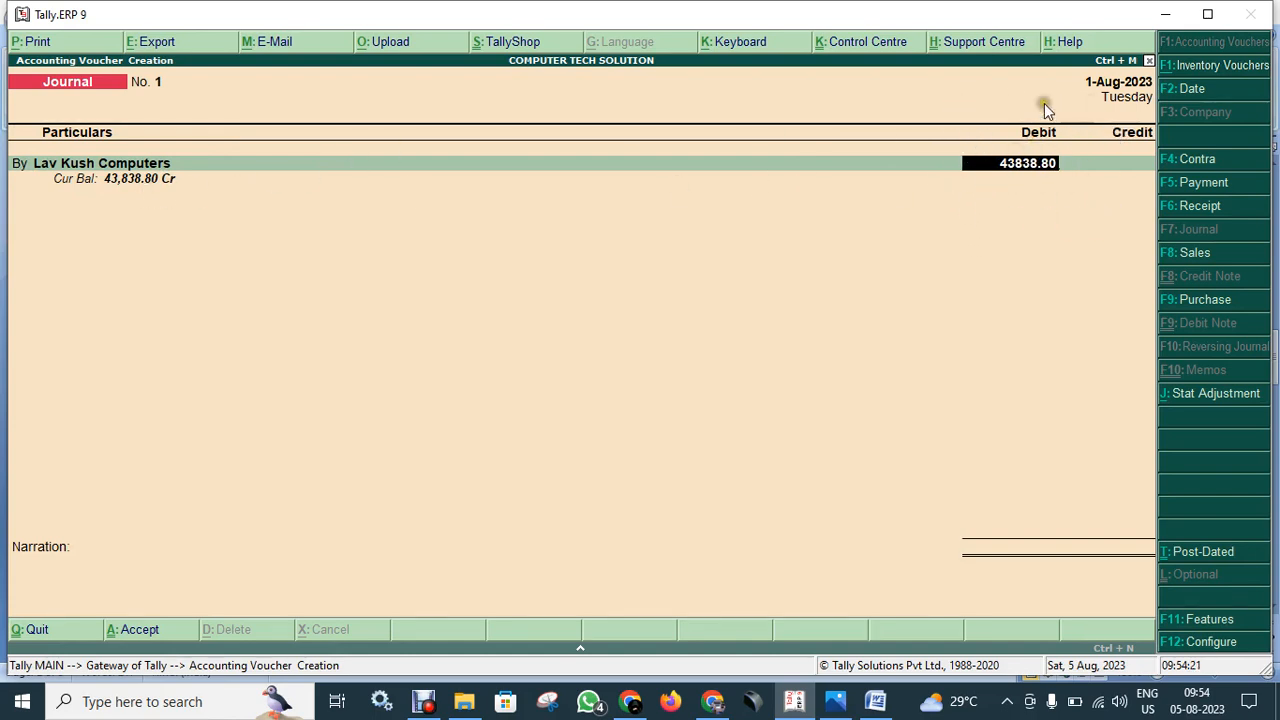
{"action": "left_click", "coordinate": [63, 103]}
{"action": "key", "text": "Return"}
{"action": "left_click", "coordinate": [956, 92]}
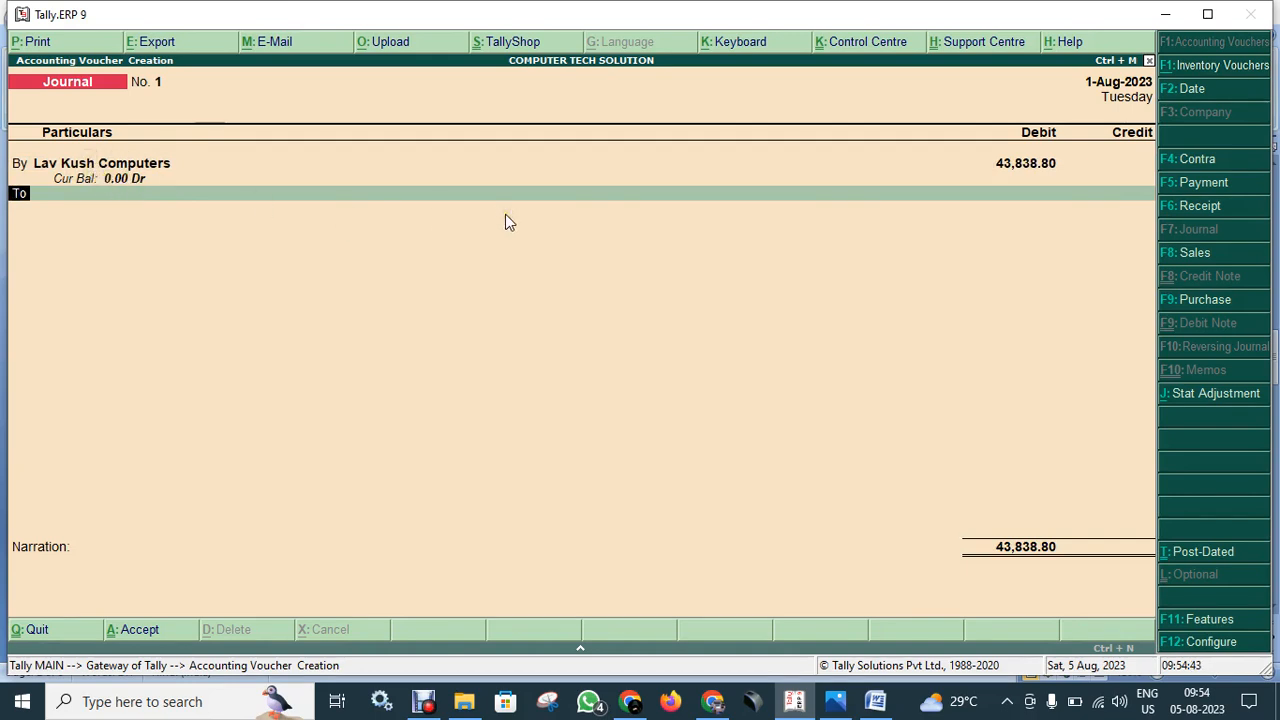
Change the debit amount for Lav Kush Computers to 40000.
{"action": "key", "text": "BackSpace"}
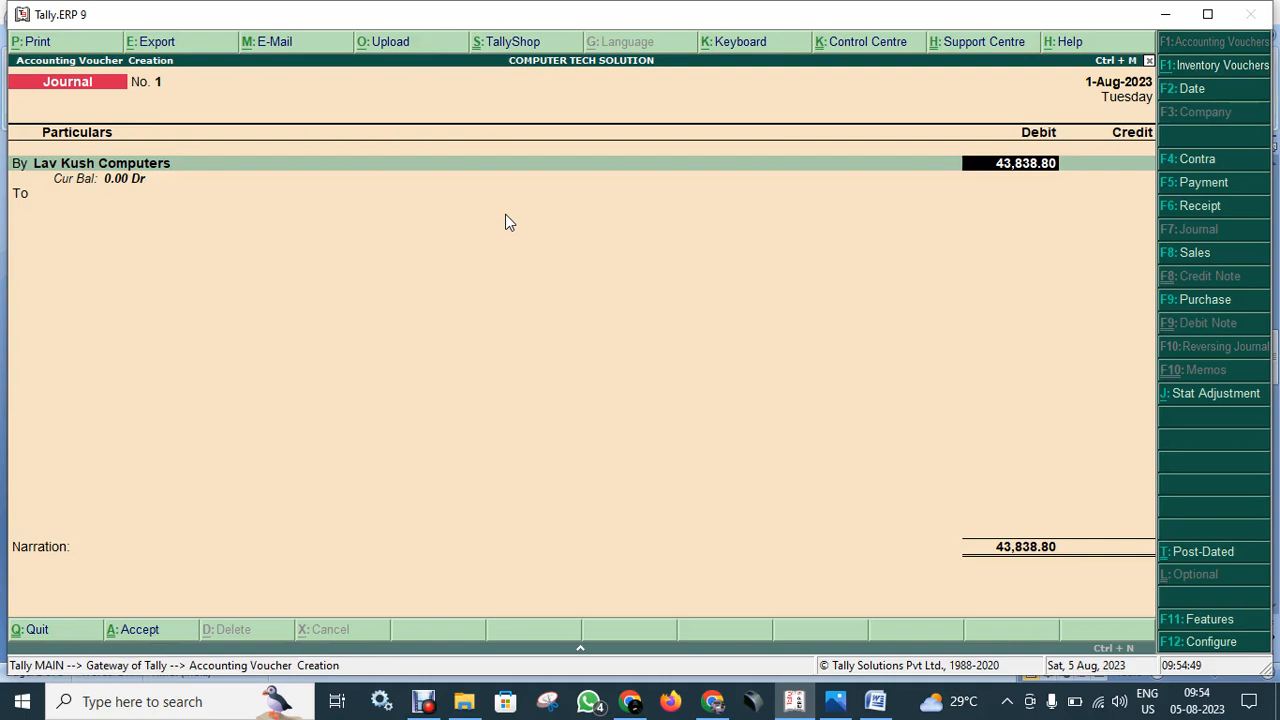
{"action": "type", "text": "40000"}
{"action": "key", "text": "Return"}
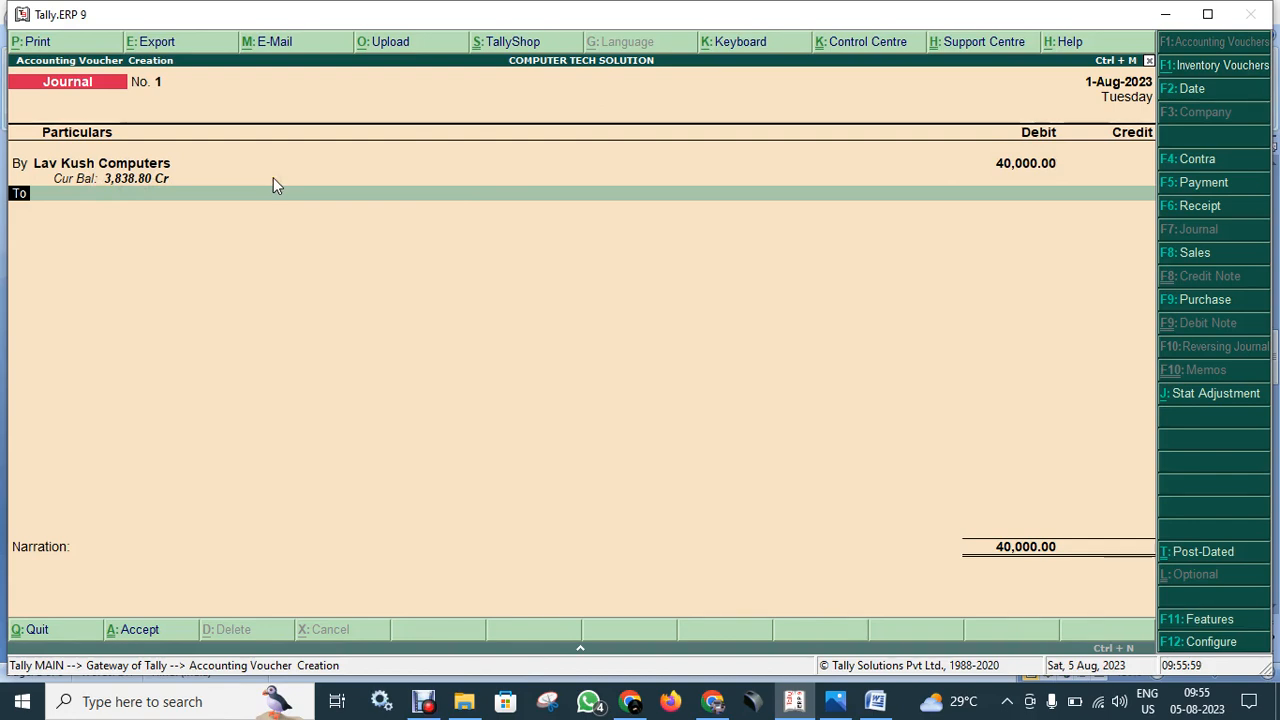
Add Bajrang Computer Parts on the To line with a 40,000.00 credit and open its bill-wise details.
{"action": "key", "text": "Return"}
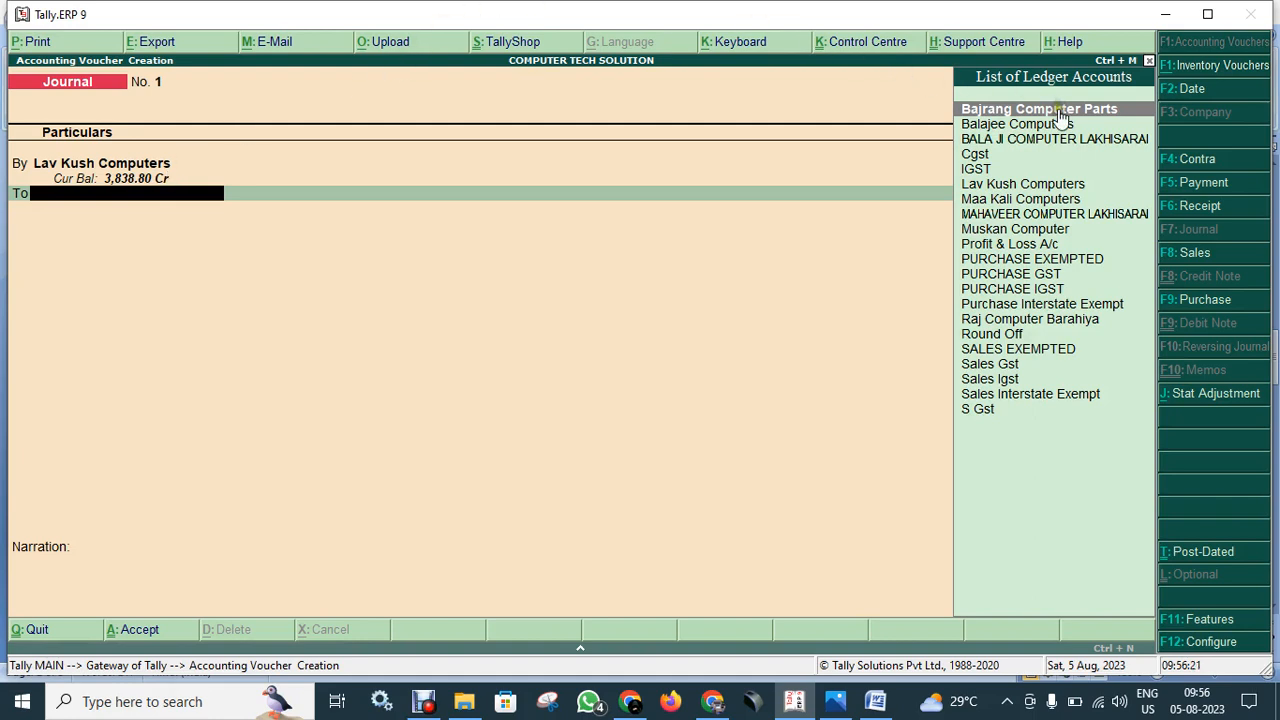
{"action": "key", "text": "Return"}
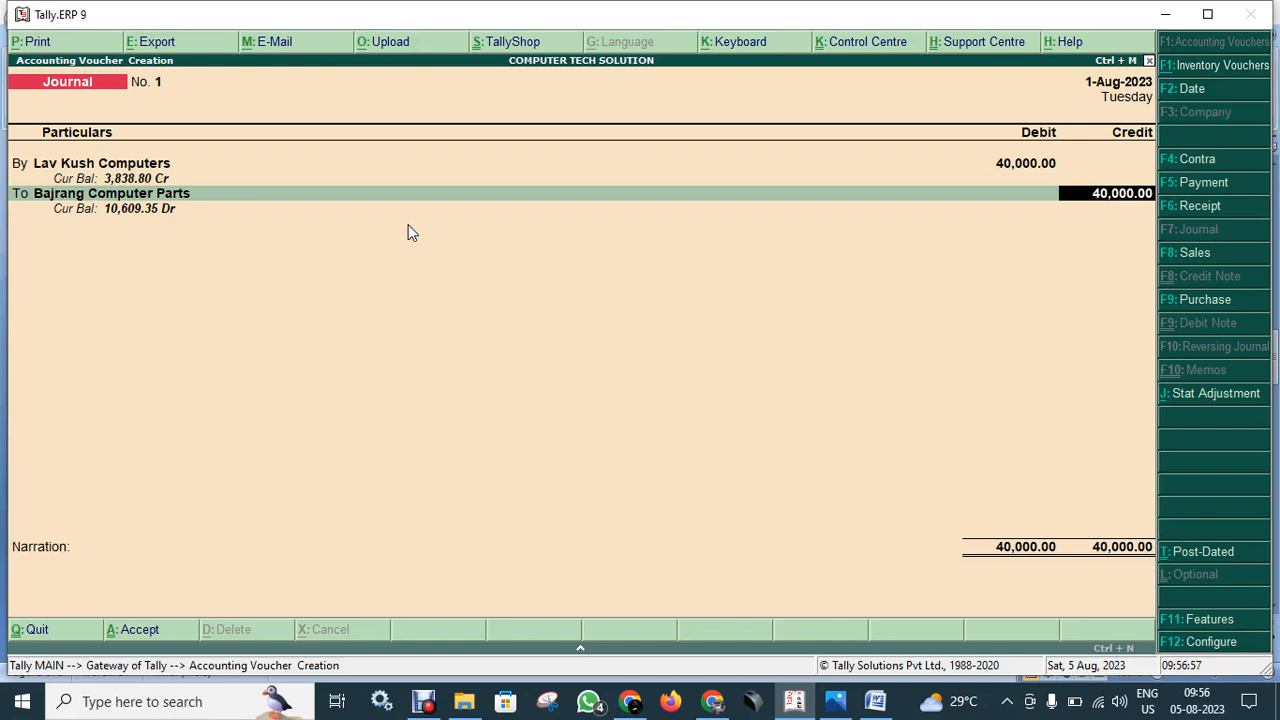
{"action": "key", "text": "Return"}
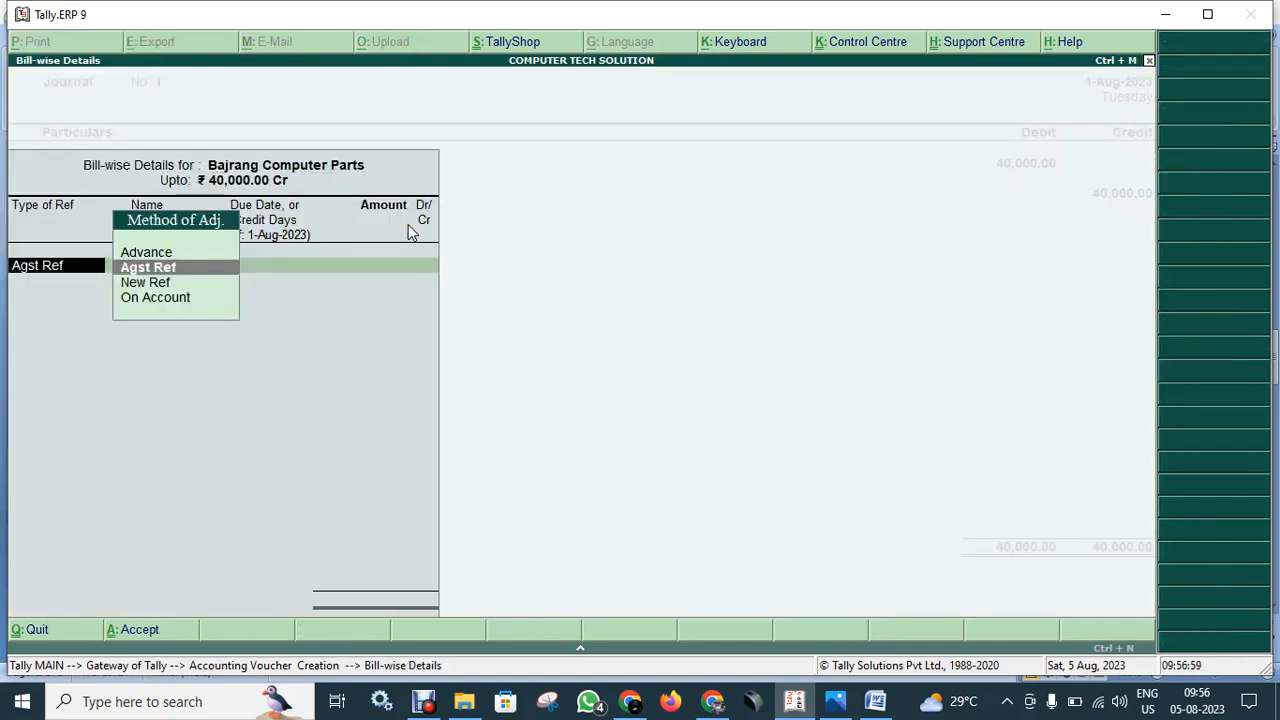
{"action": "key", "text": "Up"}
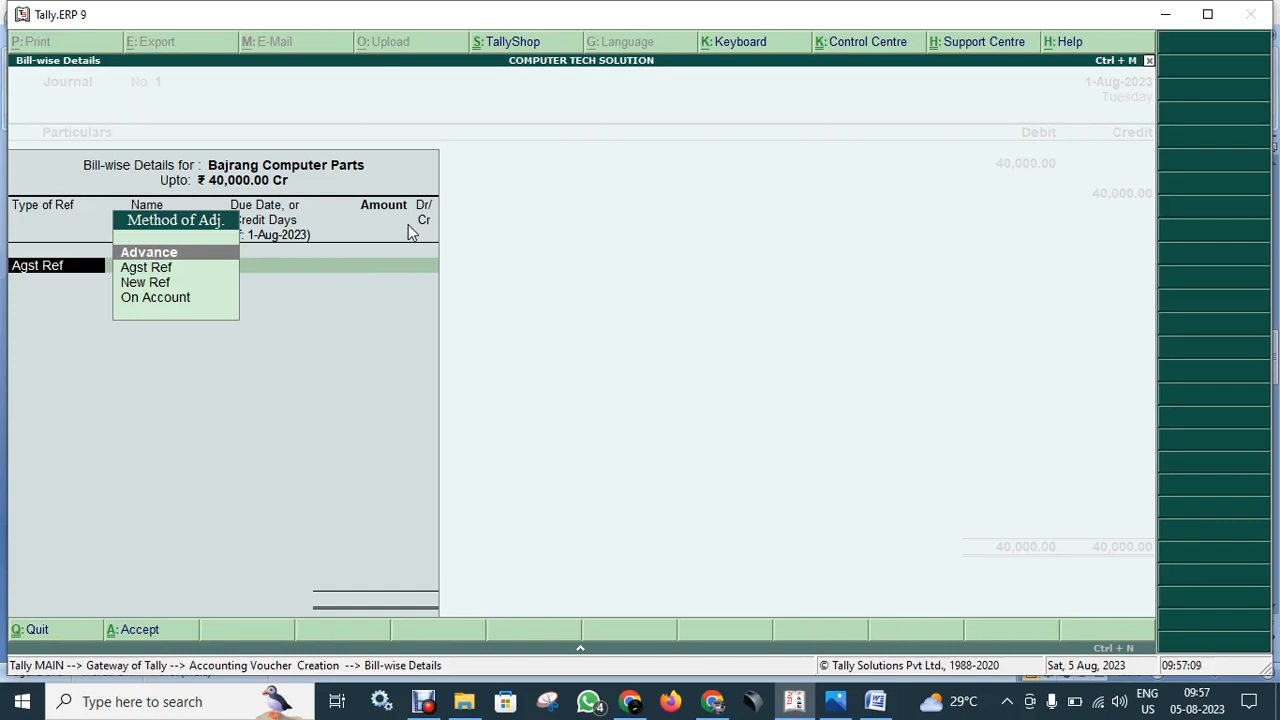
{"action": "key", "text": "Down"}
{"action": "key", "text": "Down"}
{"action": "key", "text": "Down"}
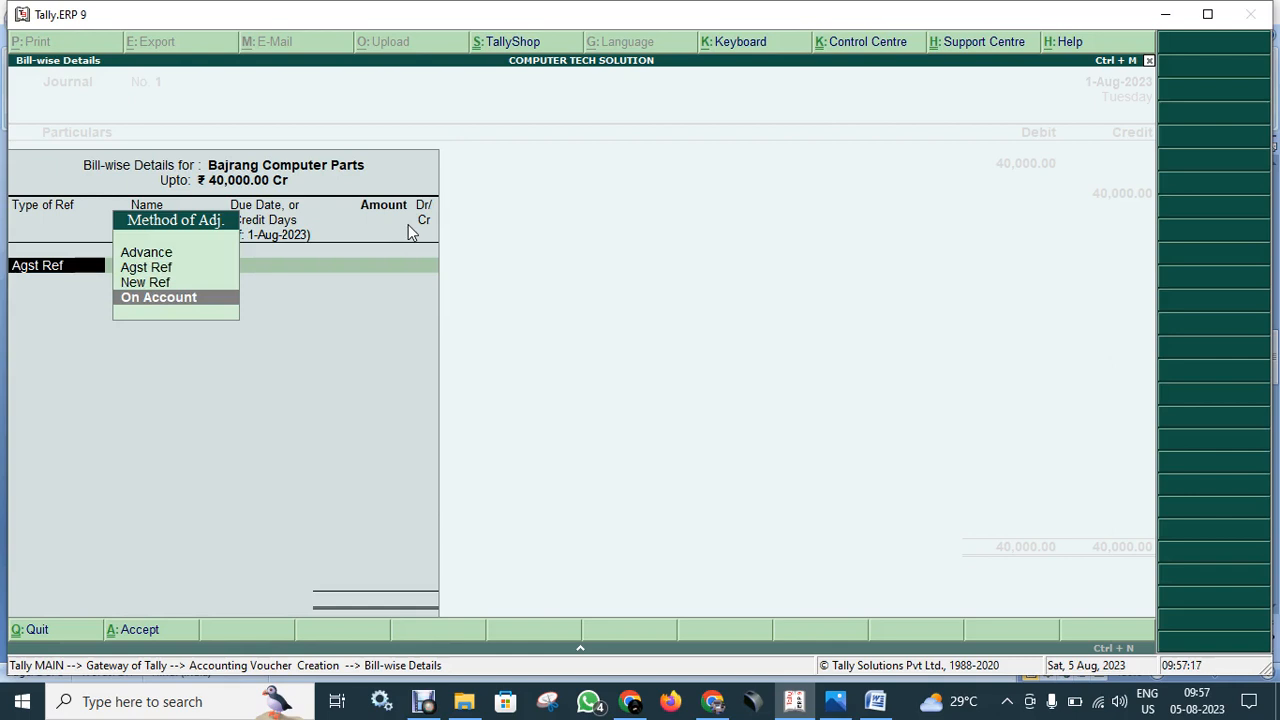
{"action": "key", "text": "Up"}
{"action": "key", "text": "Escape"}
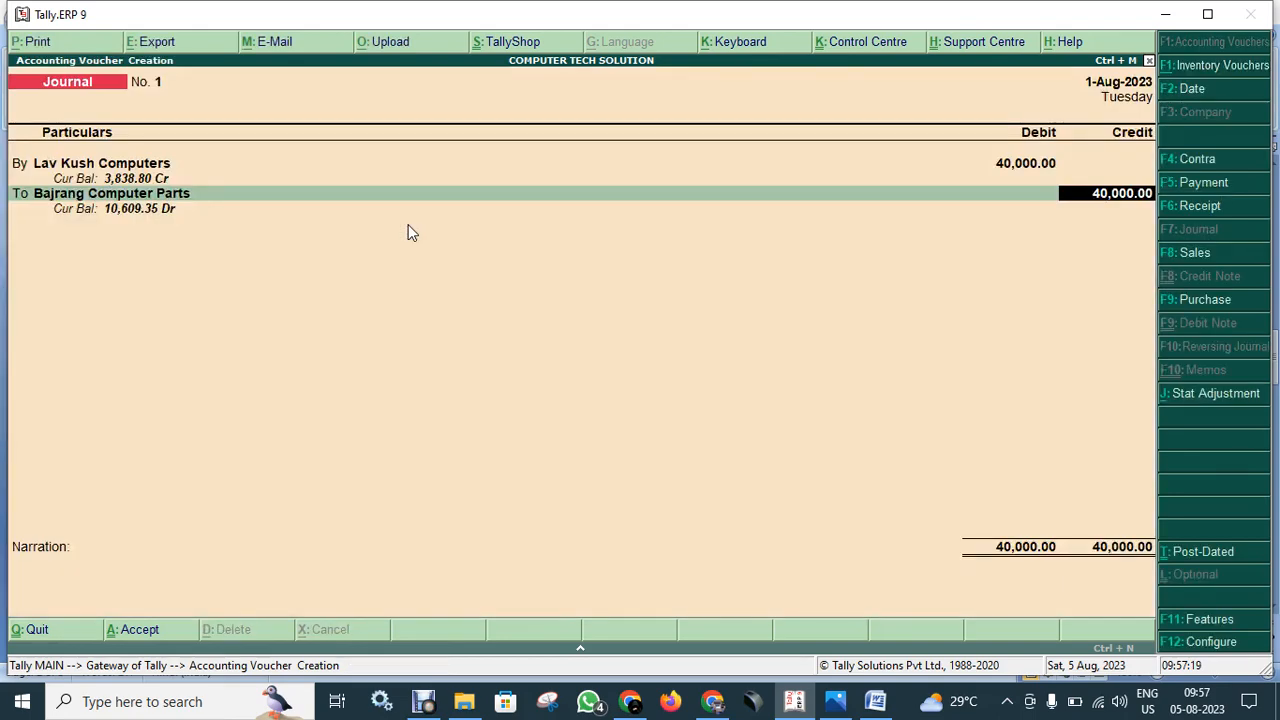
Allocate the 40,000.00 credit for Bajrang Computer Parts as On Account and save the journal voucher without a narration.
{"action": "key", "text": "Return"}
{"action": "key", "text": "Down"}
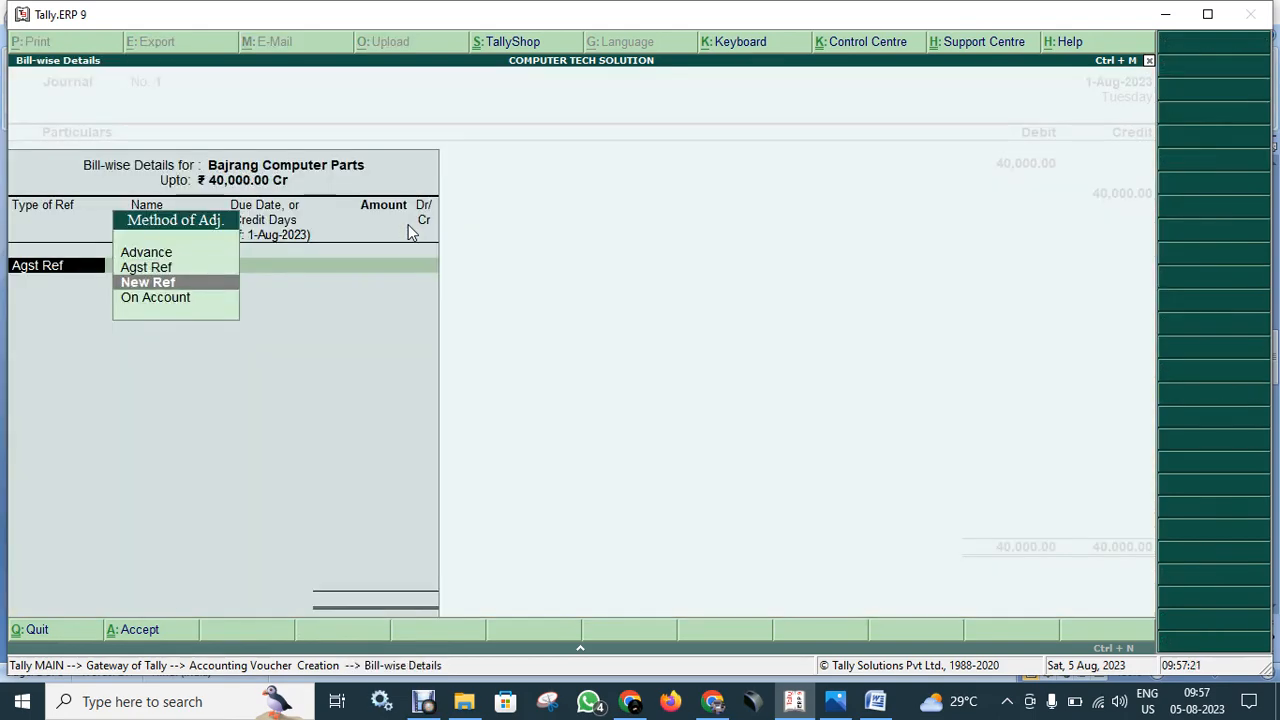
{"action": "key", "text": "Down"}
{"action": "key", "text": "Return"}
{"action": "key", "text": "Return"}
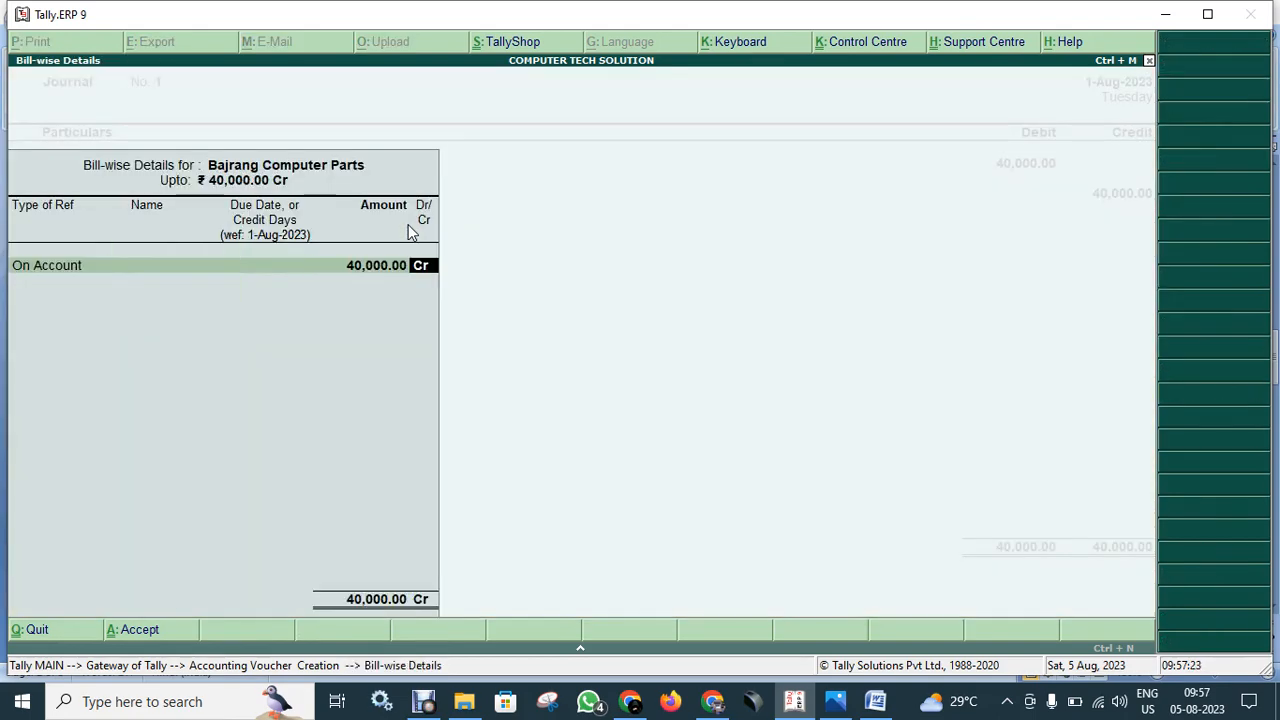
{"action": "key", "text": "Return"}
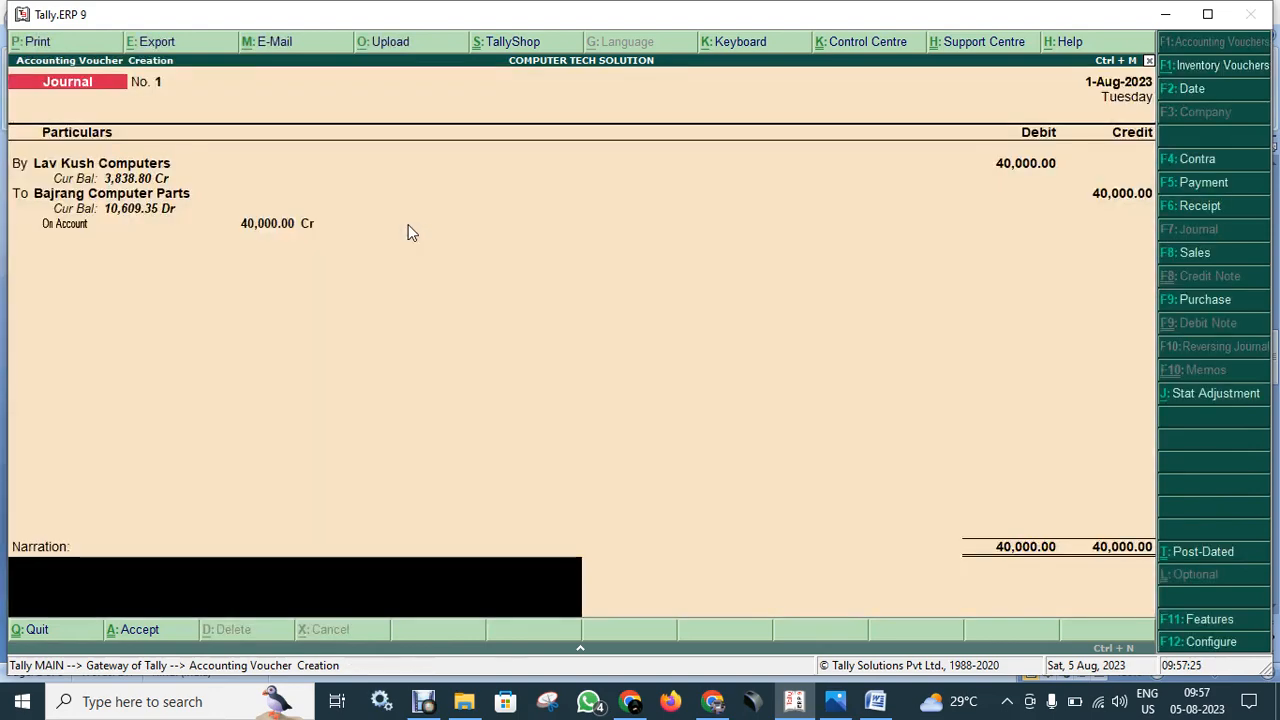
{"action": "key", "text": "Return"}
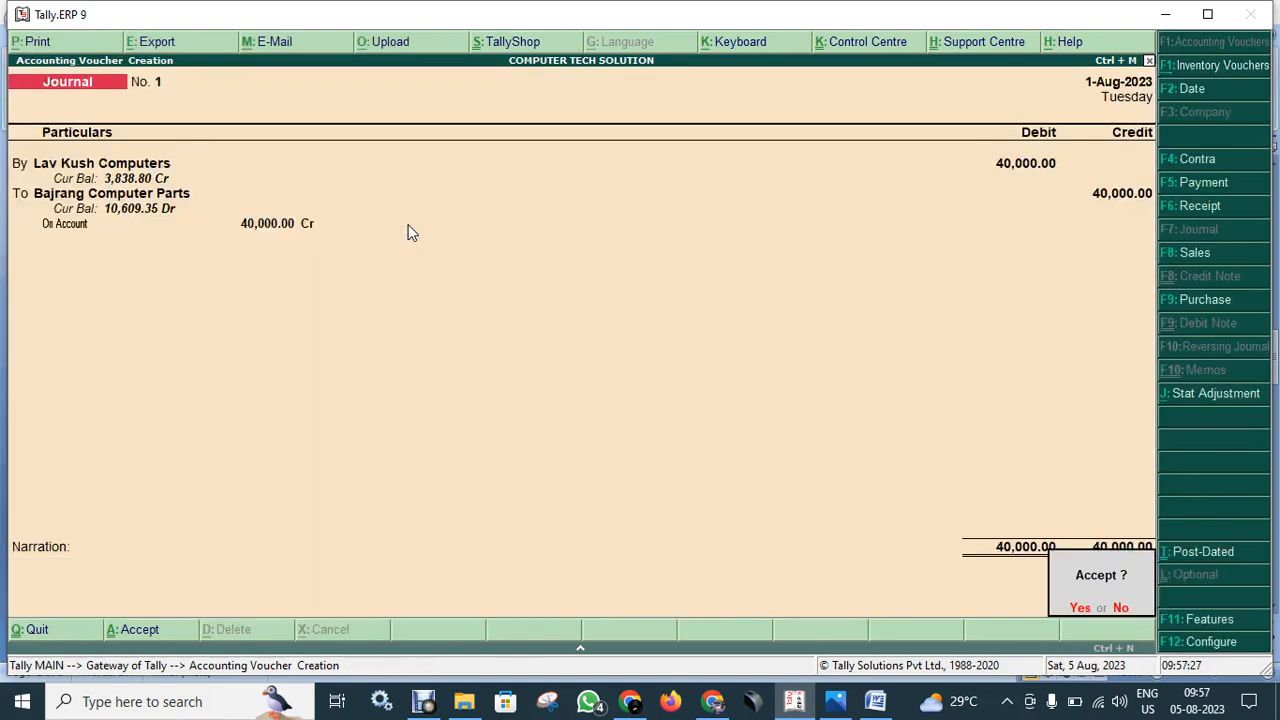
{"action": "key", "text": "Return"}
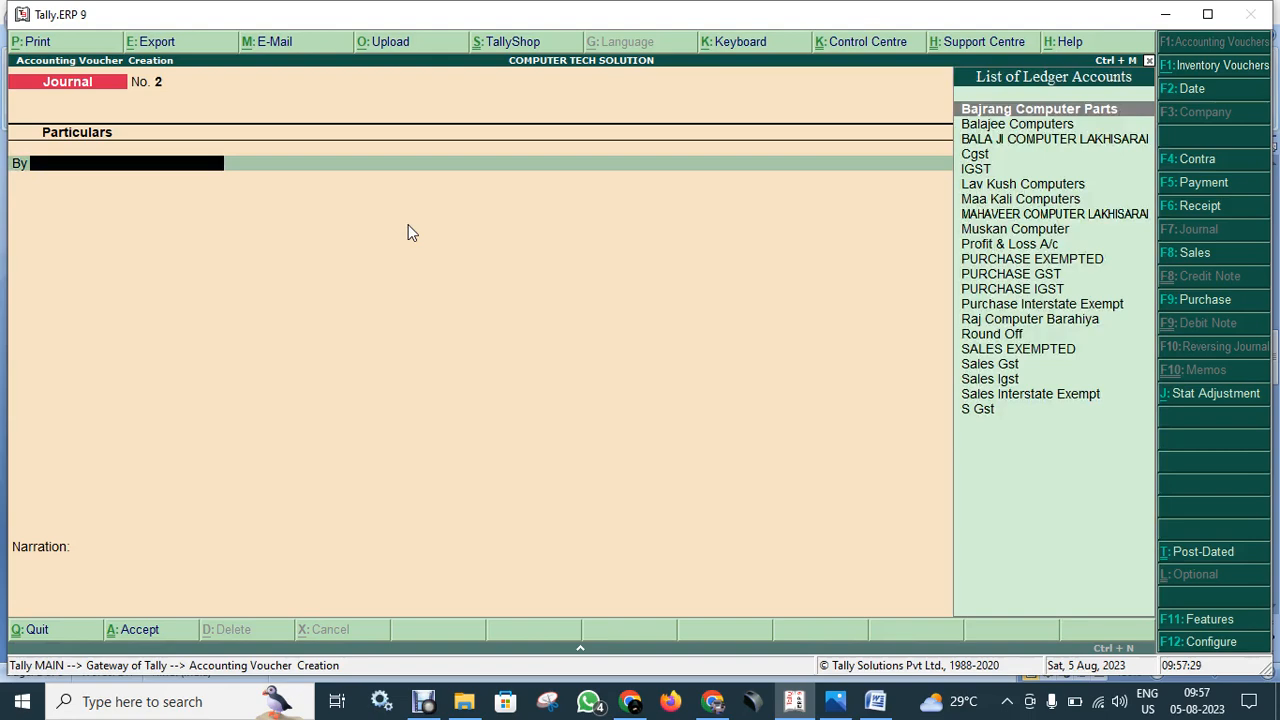
Leave voucher entry, check the new Lav Kush Computers journal voucher from the Day Book, and return to the Gateway of Tally.
{"action": "key", "text": "Escape"}
{"action": "key", "text": "Return"}
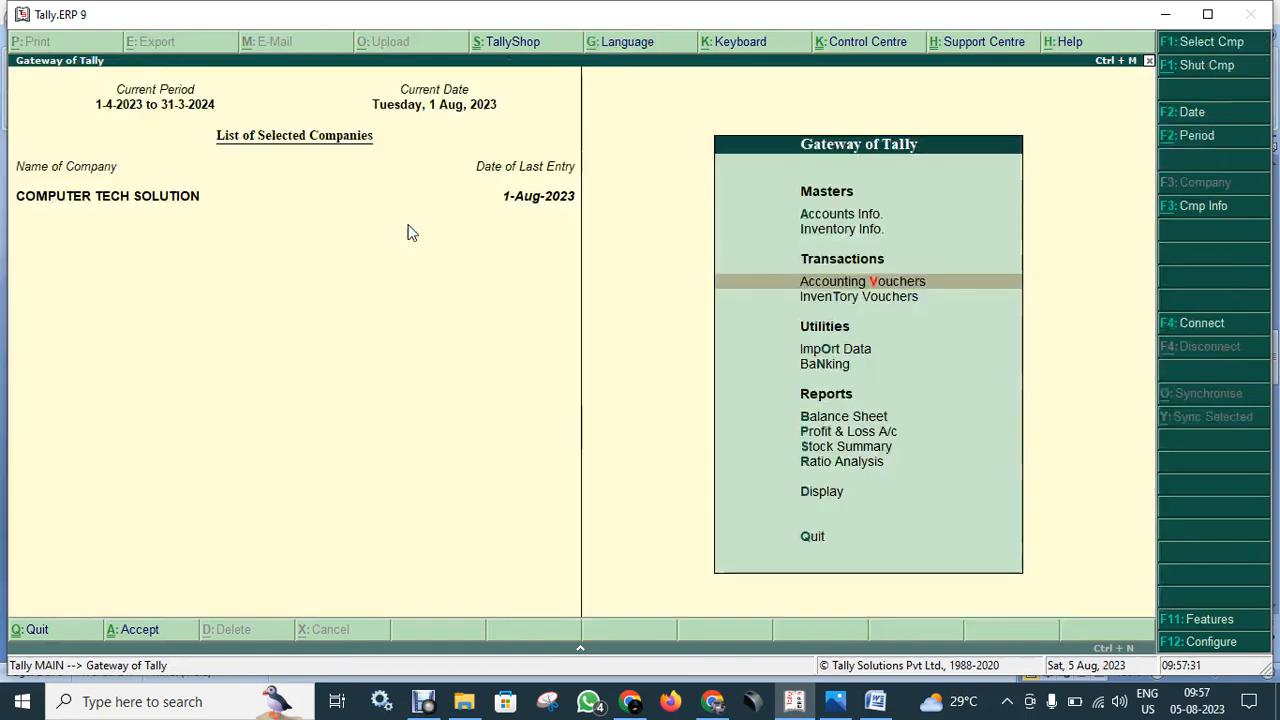
{"action": "key", "text": "Escape"}
{"action": "key", "text": "Escape"}
{"action": "key", "text": "d"}
{"action": "key", "text": "Return"}
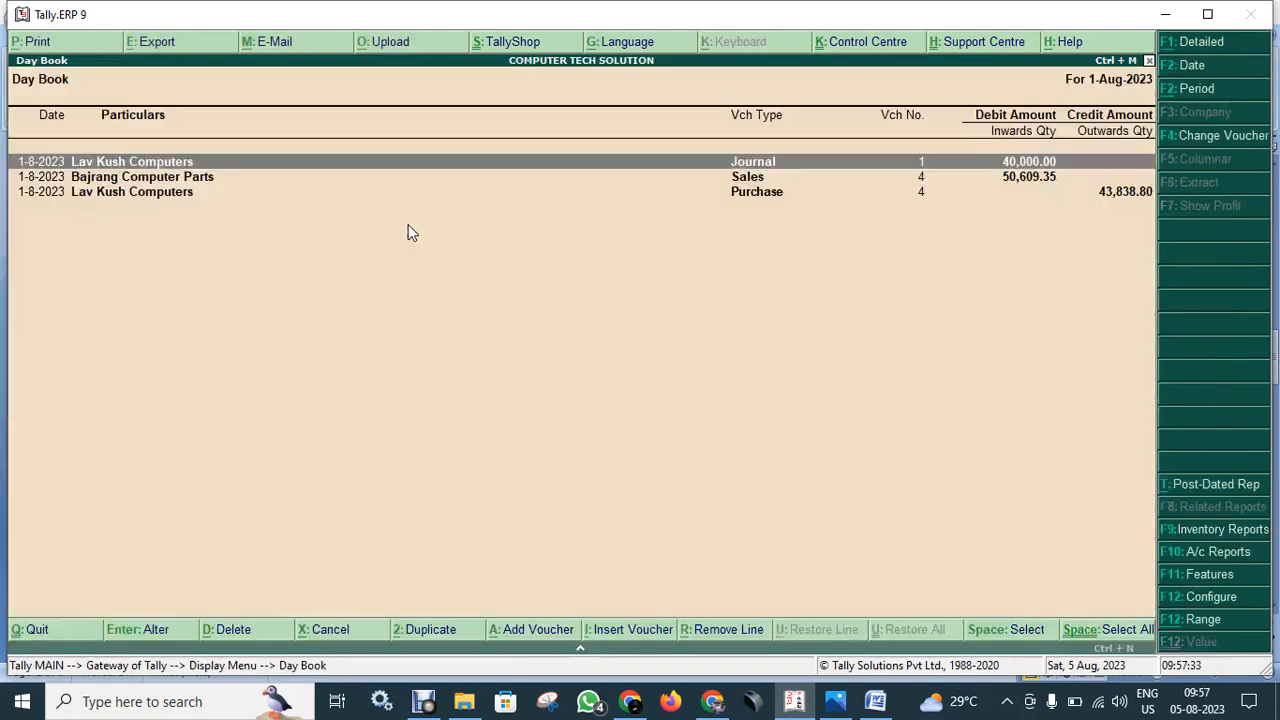
{"action": "key", "text": "Down"}
{"action": "key", "text": "Up"}
{"action": "key", "text": "Return"}
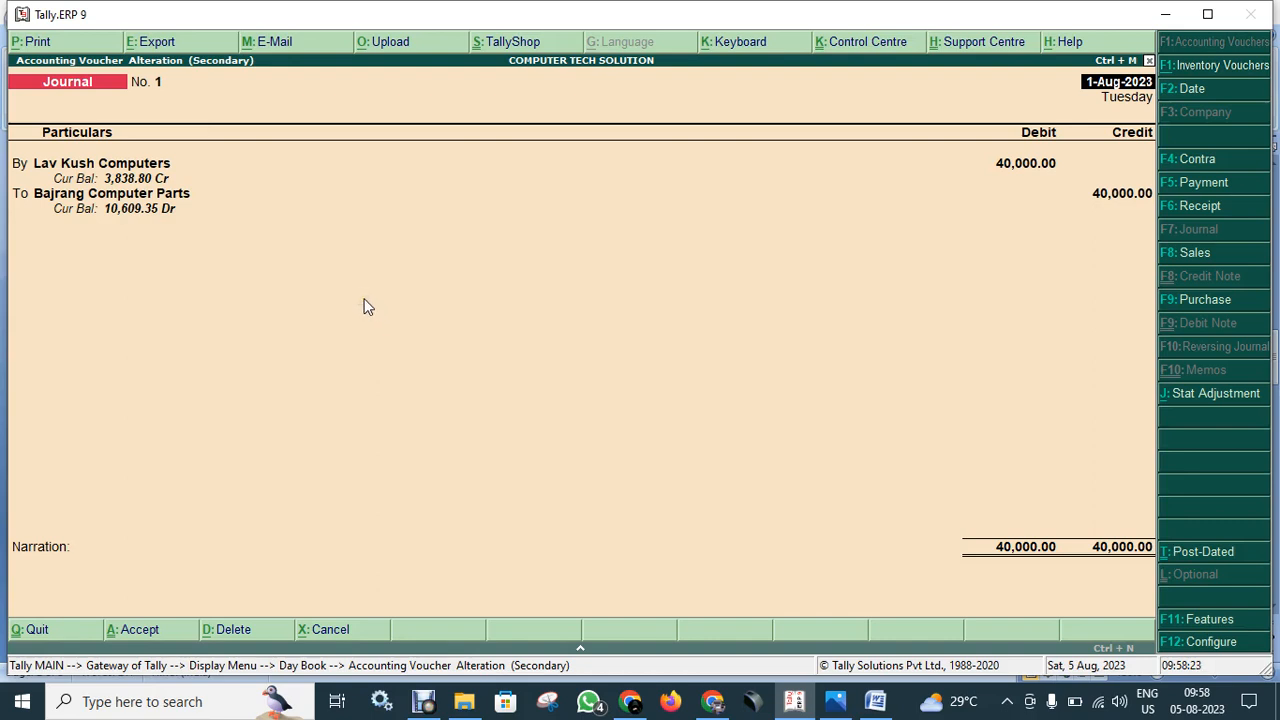
{"action": "key", "text": "Escape"}
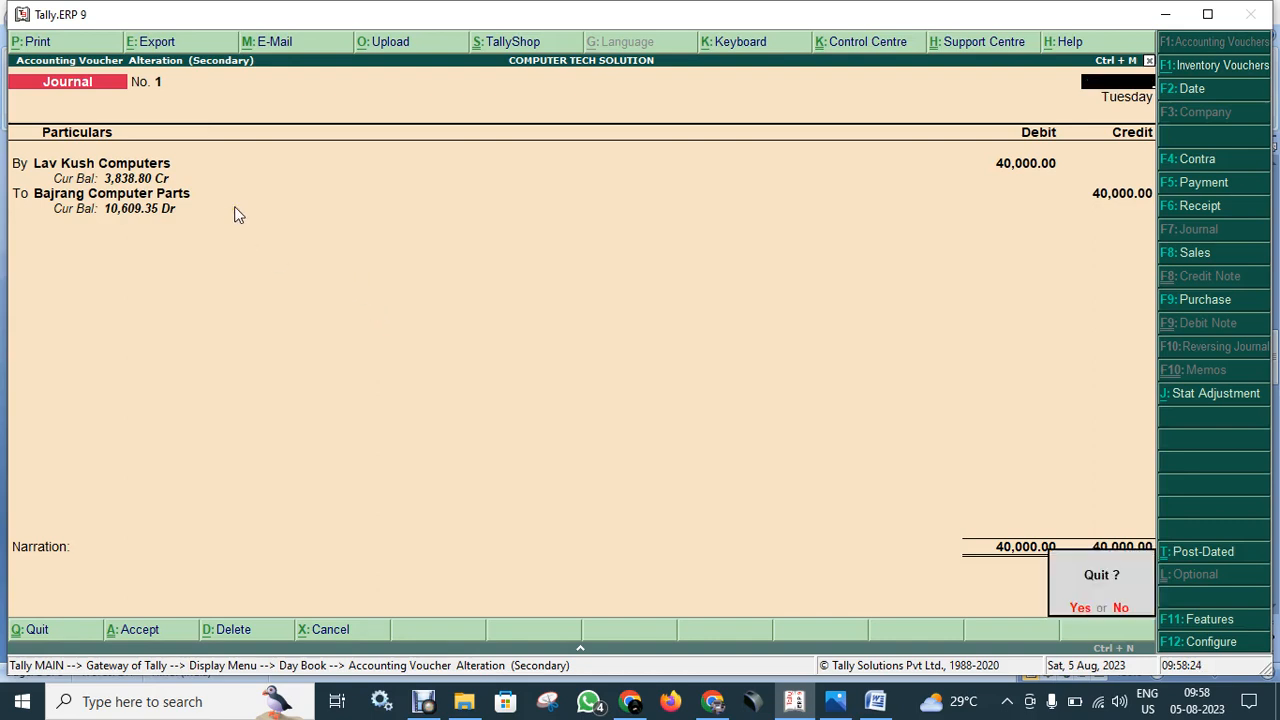
{"action": "key", "text": "y"}
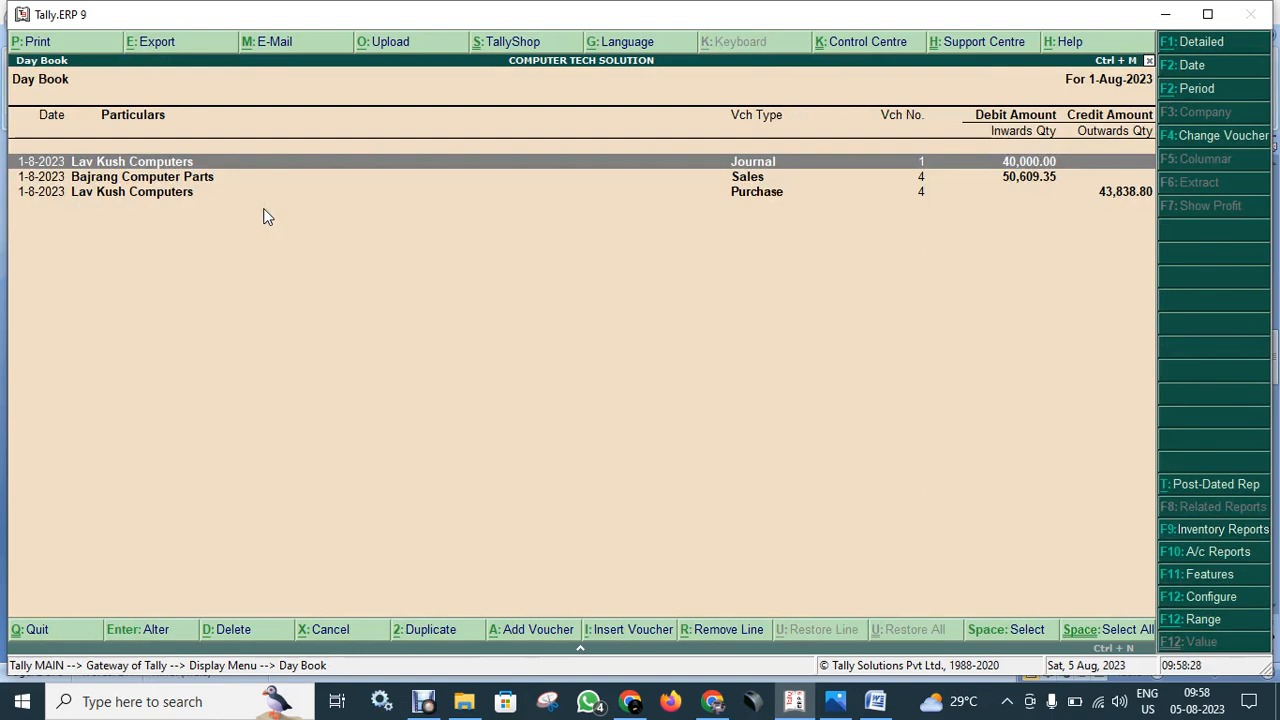
{"action": "key", "text": "Escape"}
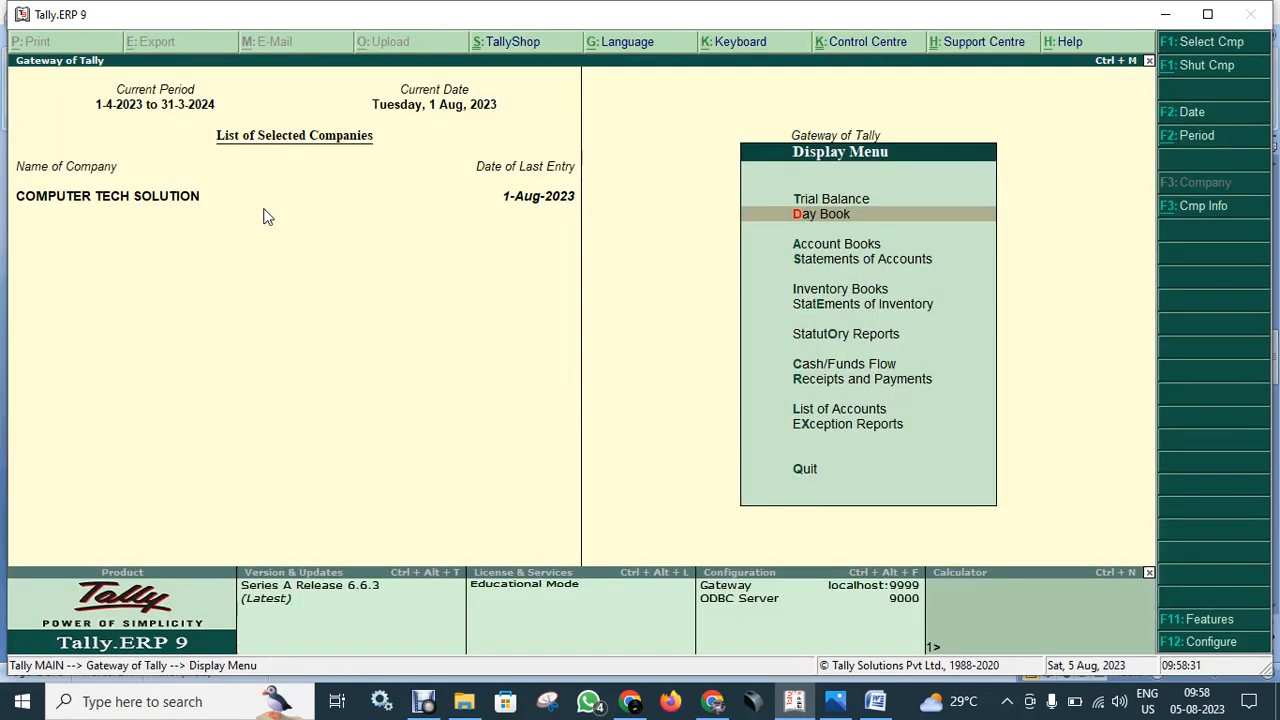
{"action": "key", "text": "Escape"}
View the Balance Sheet in detailed form, then close it.
{"action": "key", "text": "Up"}
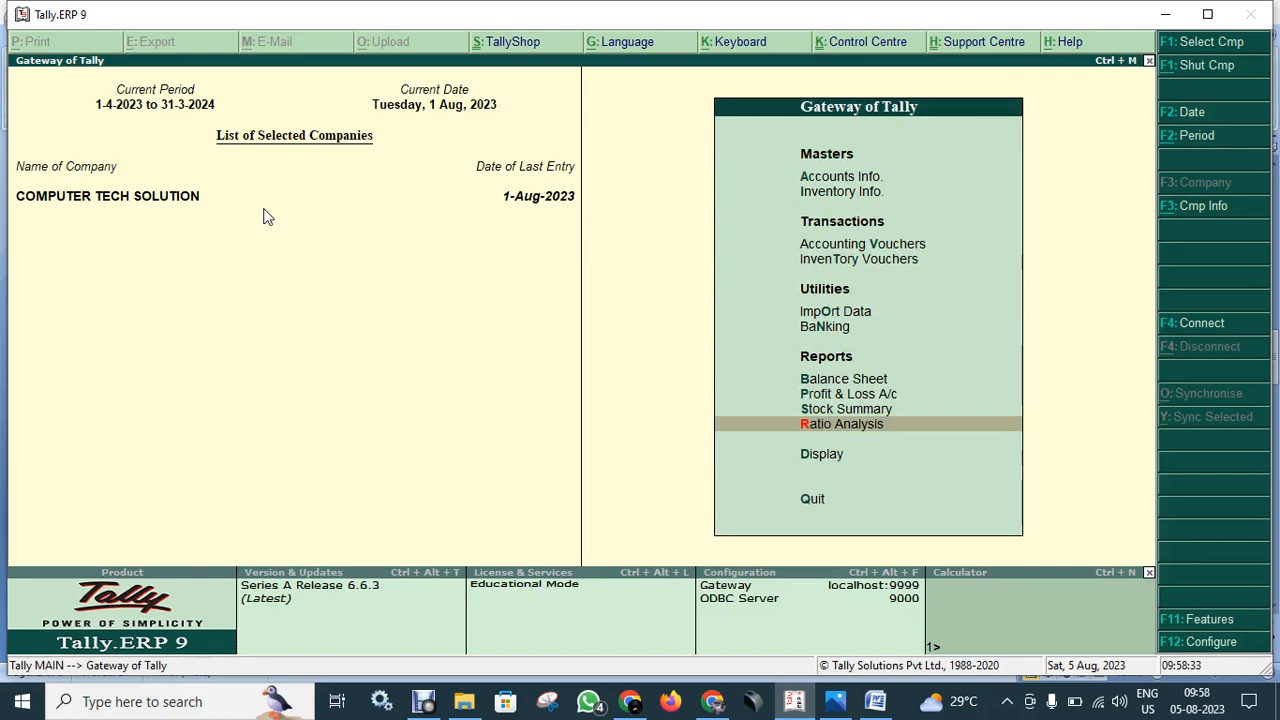
{"action": "key", "text": "Up"}
{"action": "key", "text": "Up"}
{"action": "key", "text": "Up"}
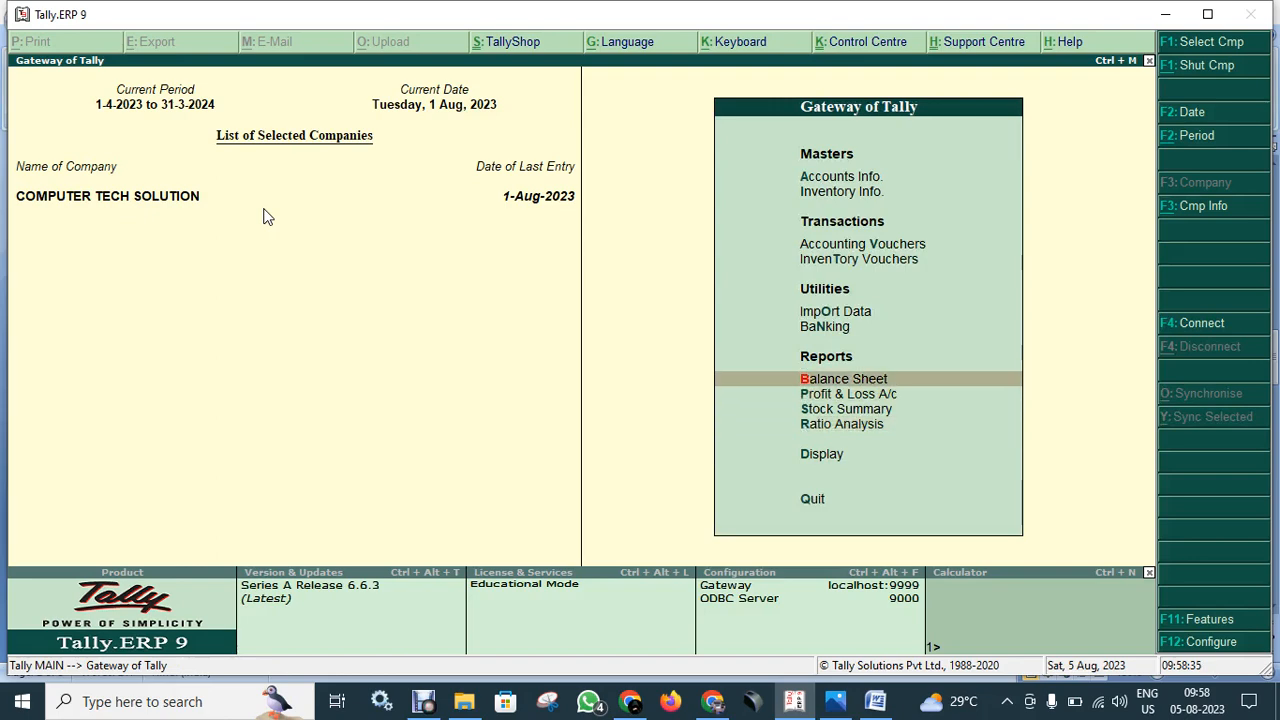
{"action": "key", "text": "Down"}
{"action": "key", "text": "Up"}
{"action": "key", "text": "Return"}
{"action": "key", "text": "alt+F1"}
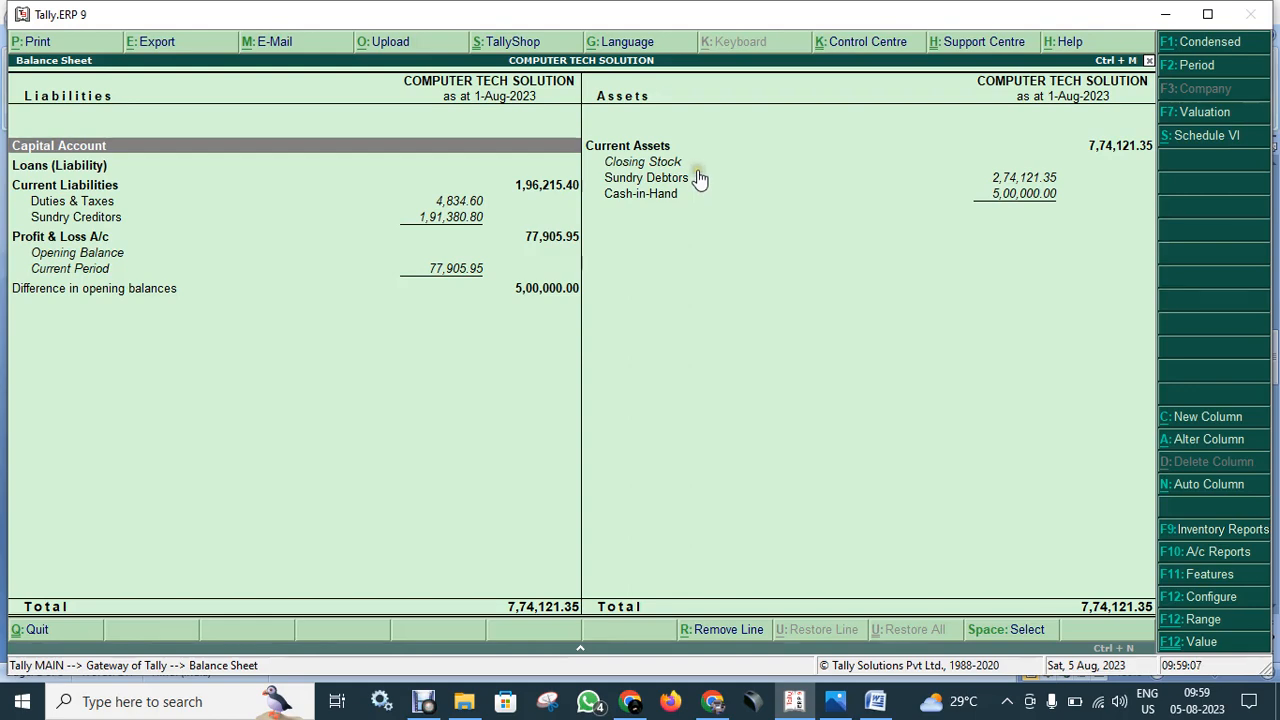
{"action": "key", "text": "Escape"}
{"action": "key", "text": "Escape"}
{"action": "key", "text": "Escape"}
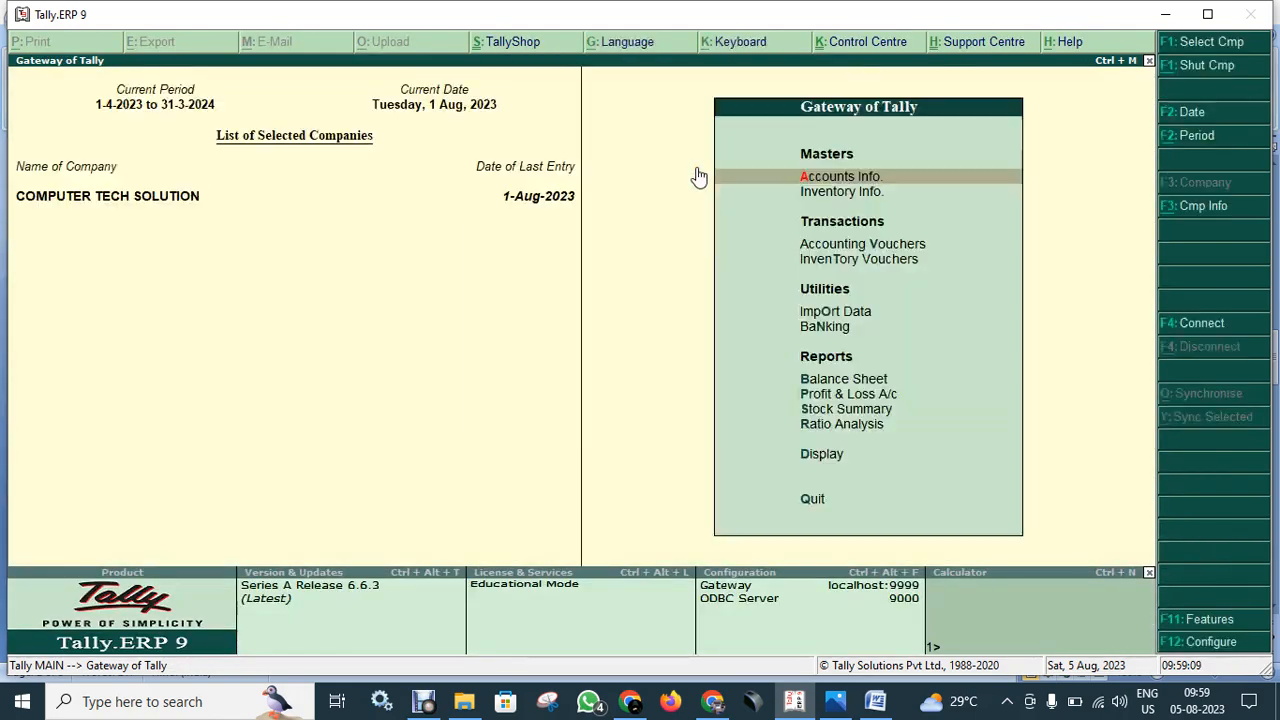
Reopen the Lav Kush Computers journal voucher from the Day Book and examine the current balances on its By and To lines.
{"action": "key", "text": "d"}
{"action": "key", "text": "y"}
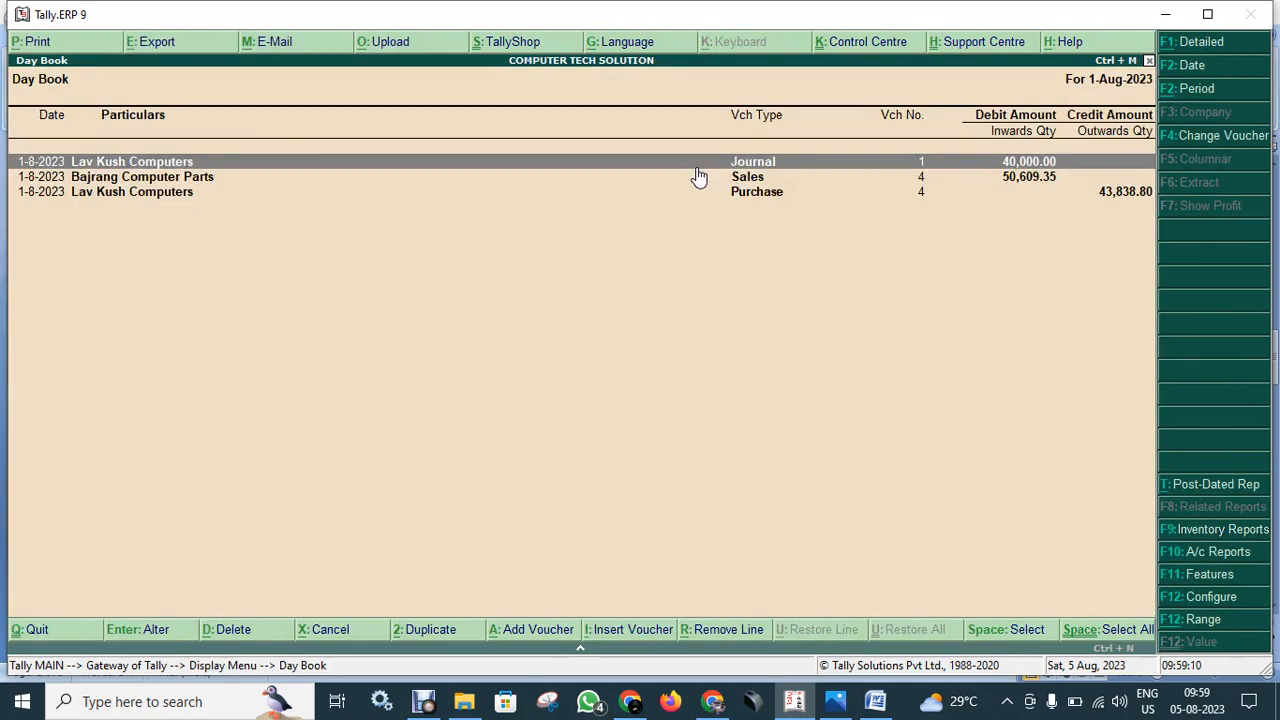
{"action": "key", "text": "Return"}
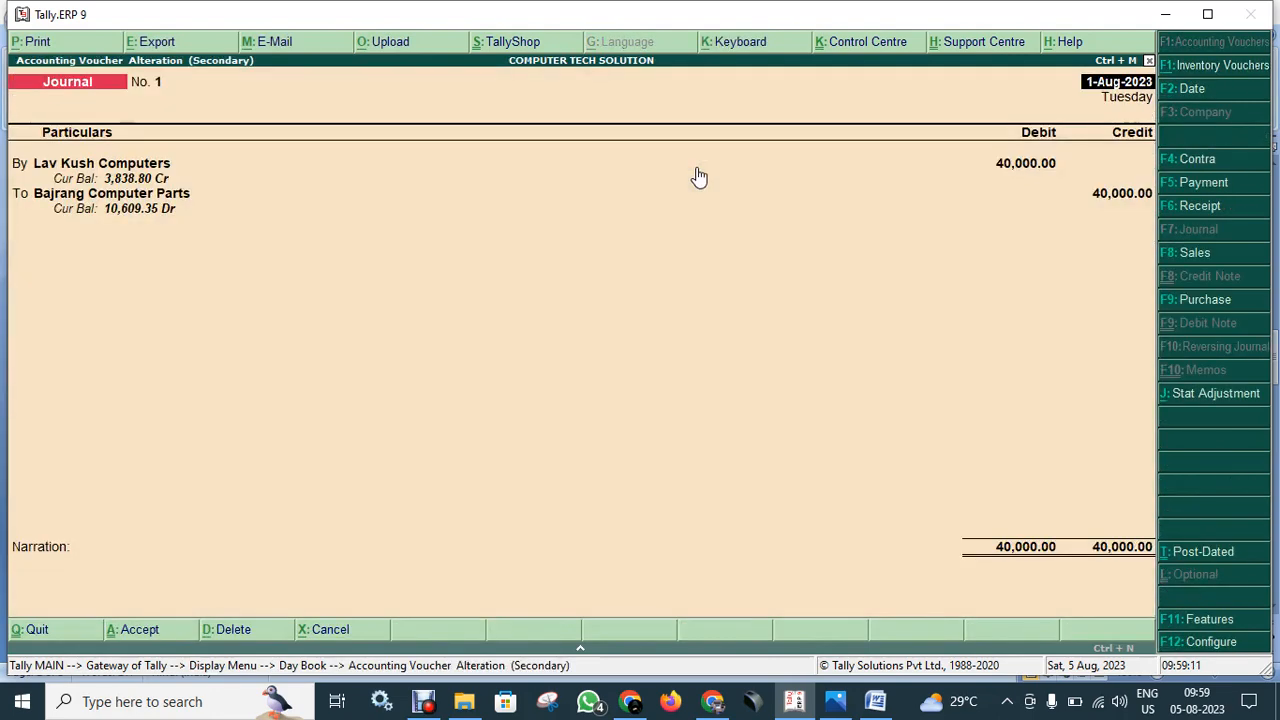
{"action": "left_click", "coordinate": [97, 170]}
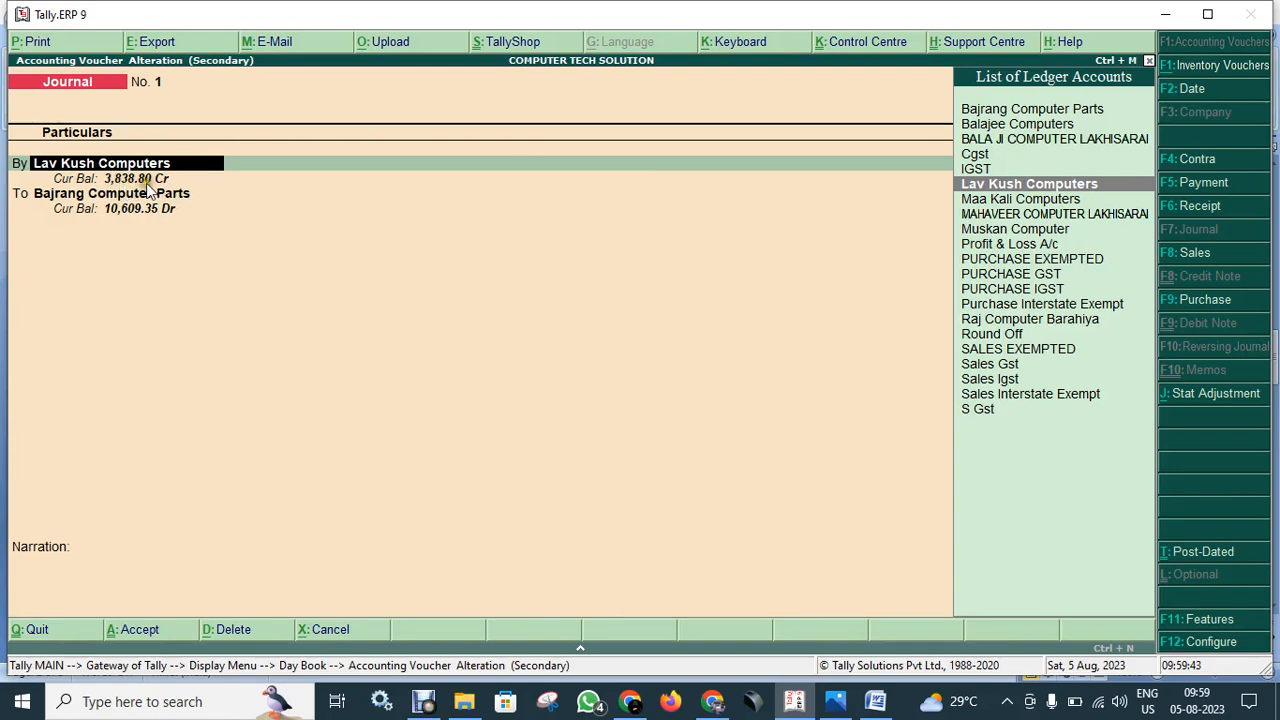
{"action": "left_click", "coordinate": [259, 175]}
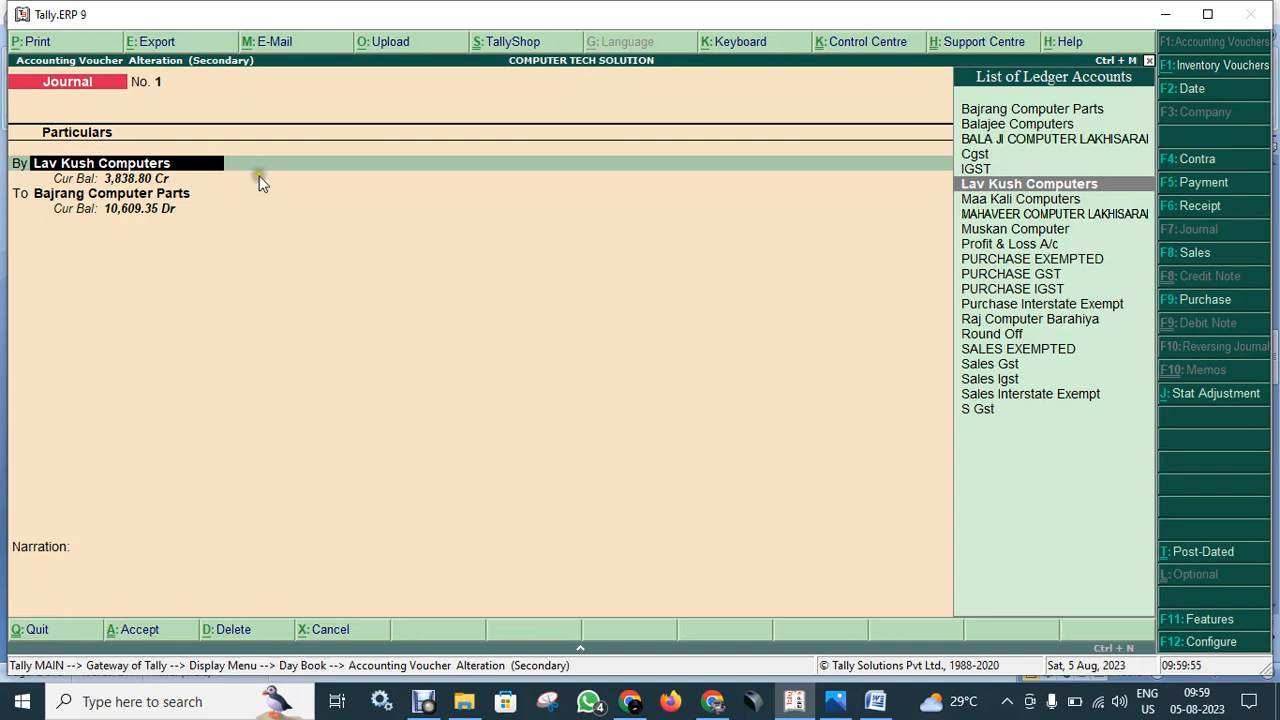